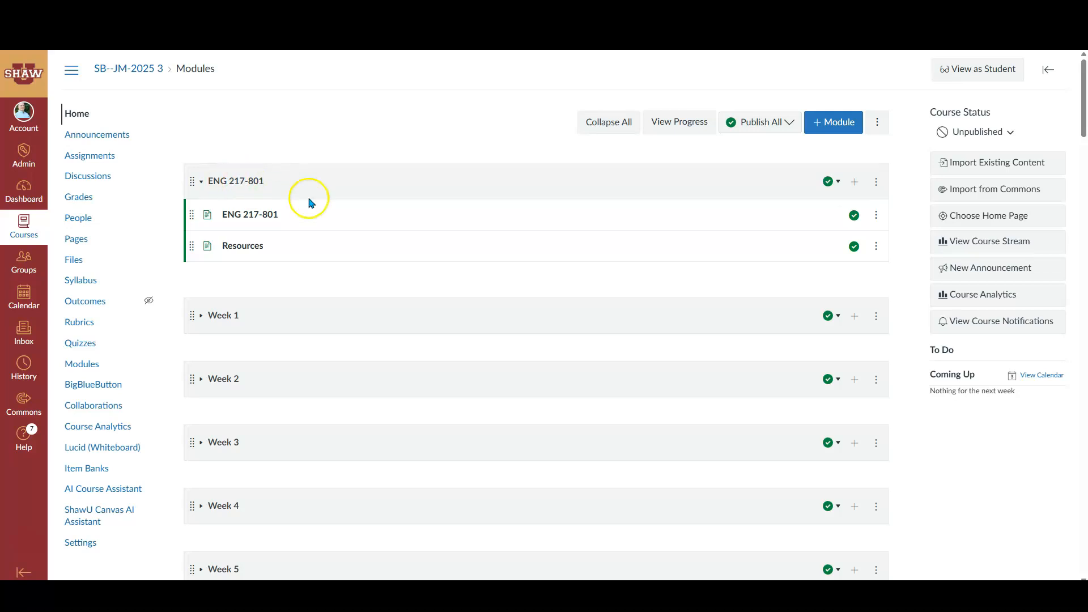
Add a new discussion topic named "Introduction Discussion" to the ENG 217-801 module
click(855, 183)
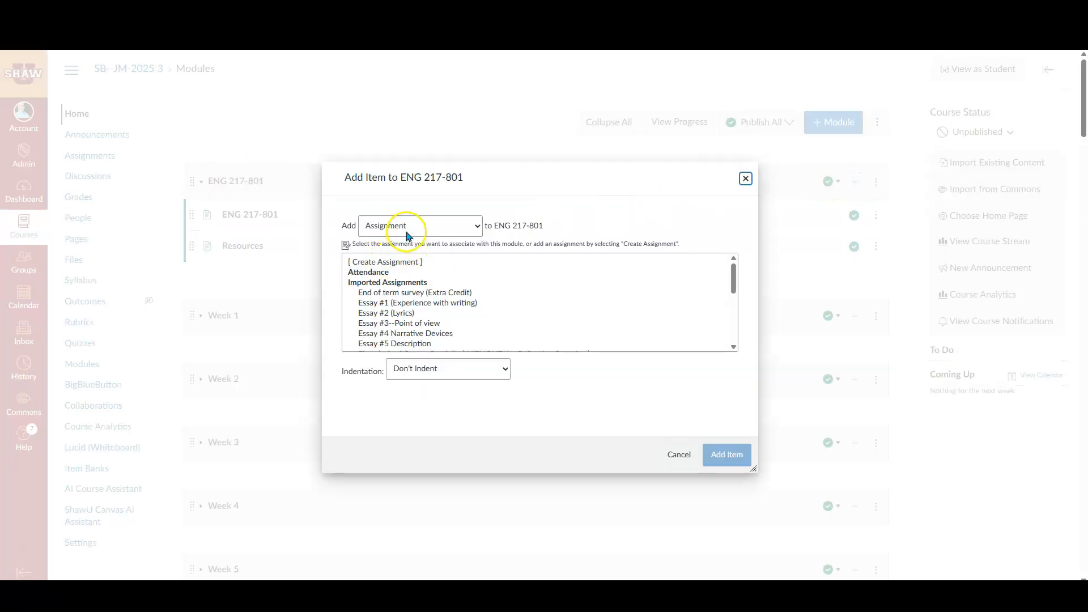
click(406, 232)
click(397, 297)
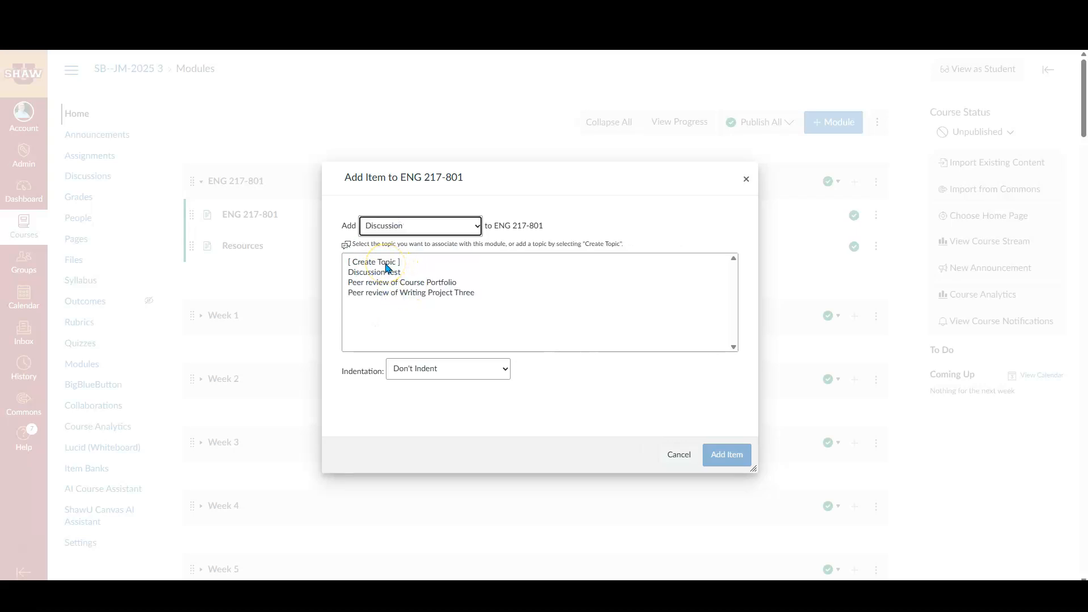
click(387, 265)
click(421, 371)
text(Introduction Discussion)
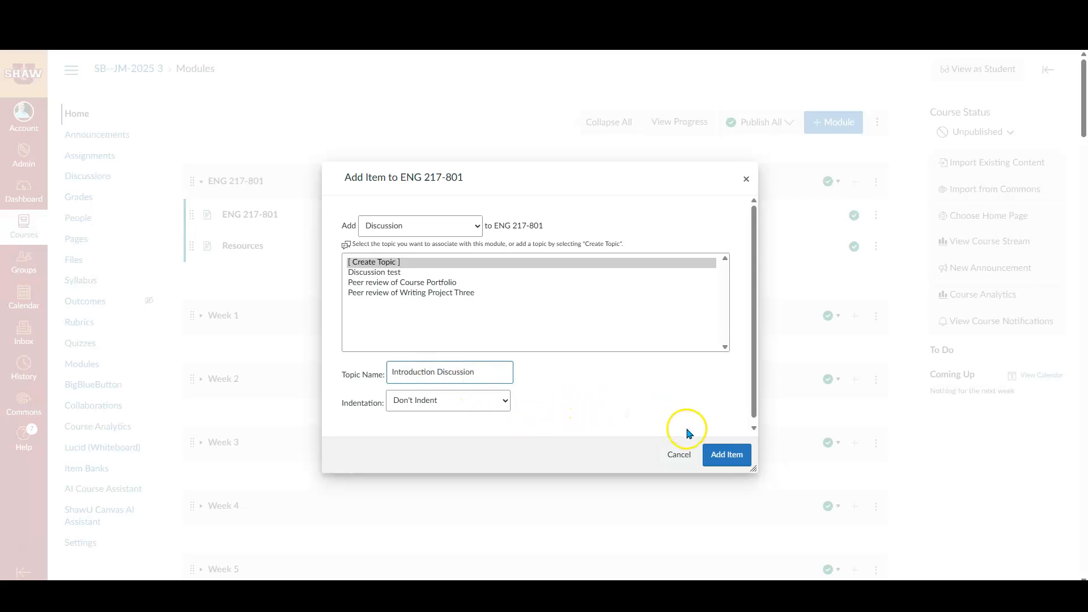
click(728, 455)
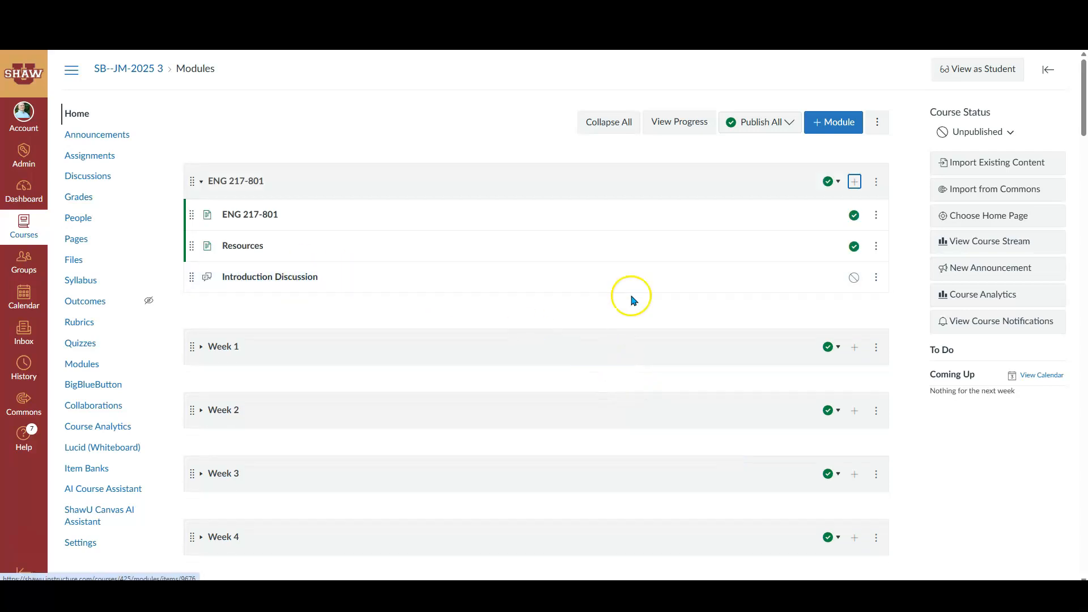
Open the Introduction Discussion for editing and paste the initial post and reply instructions into its topic content
click(270, 279)
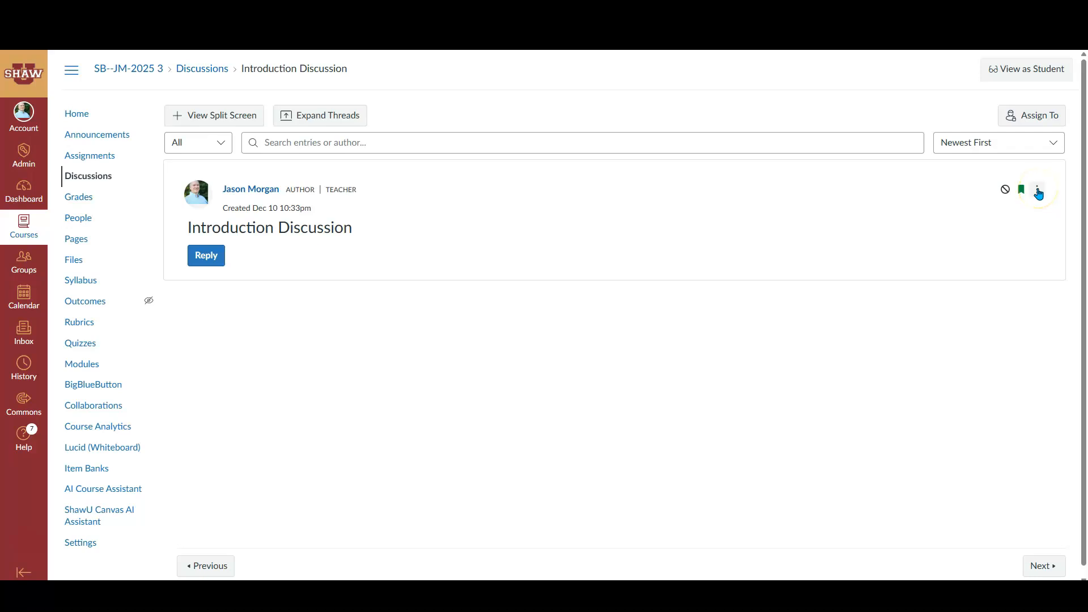
click(1037, 190)
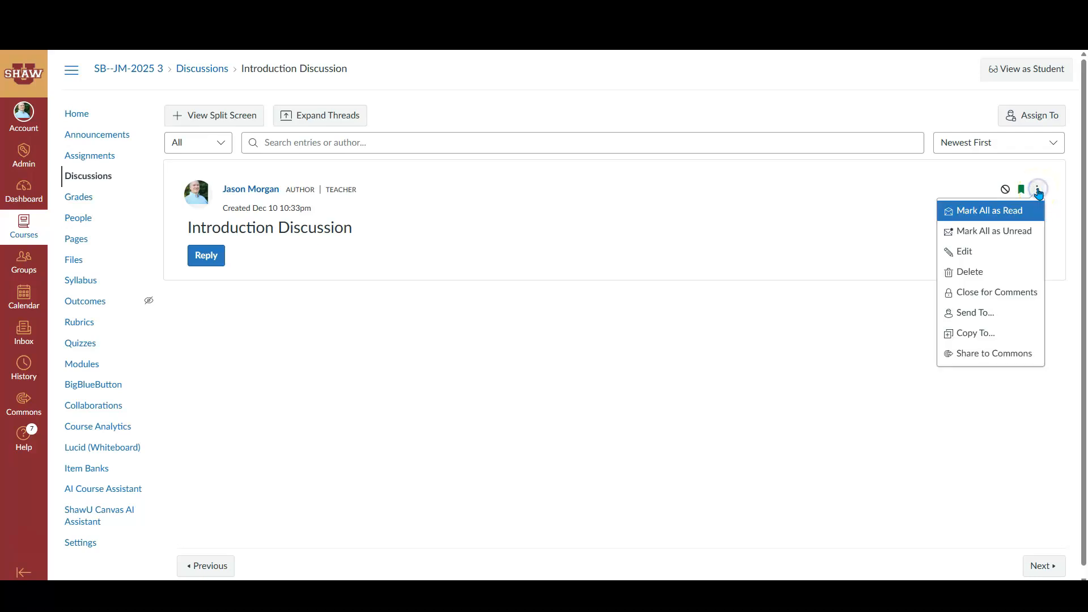
click(964, 256)
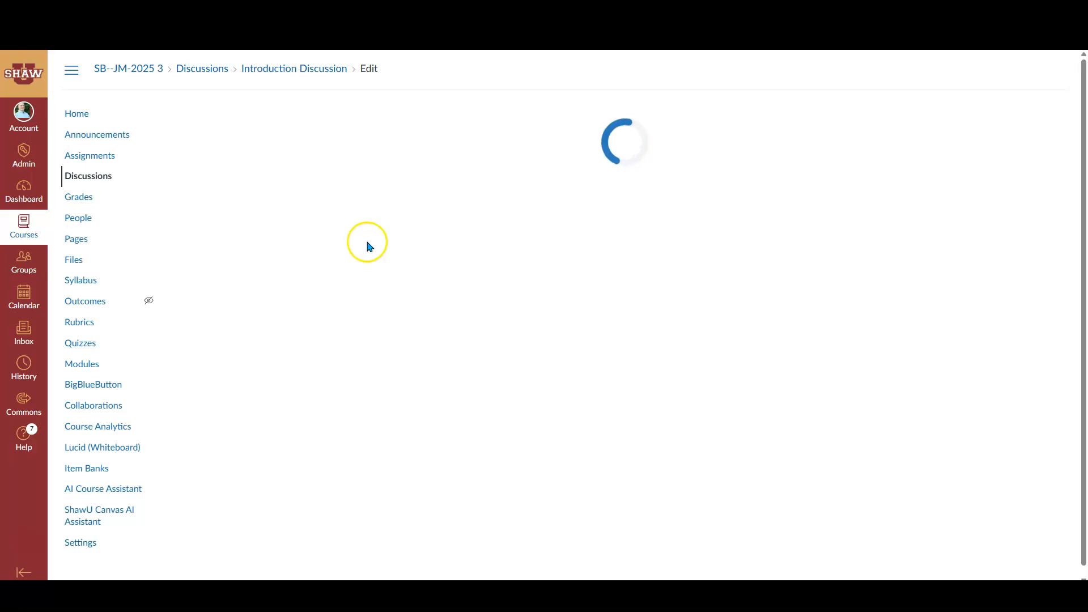
click(212, 277)
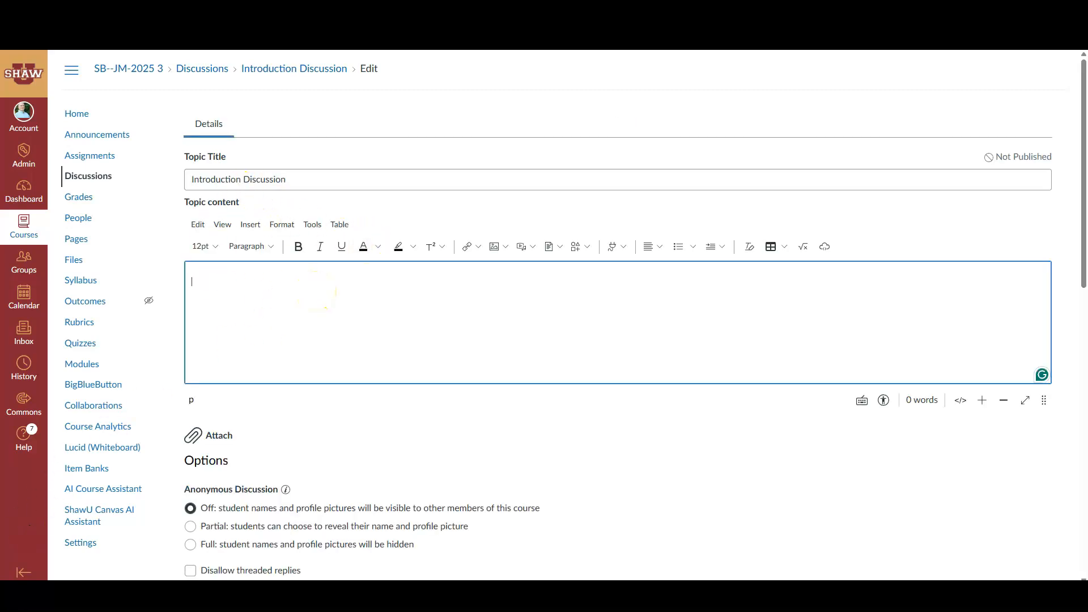
key(ctrl+v)
scroll(305, 318, down, 1)
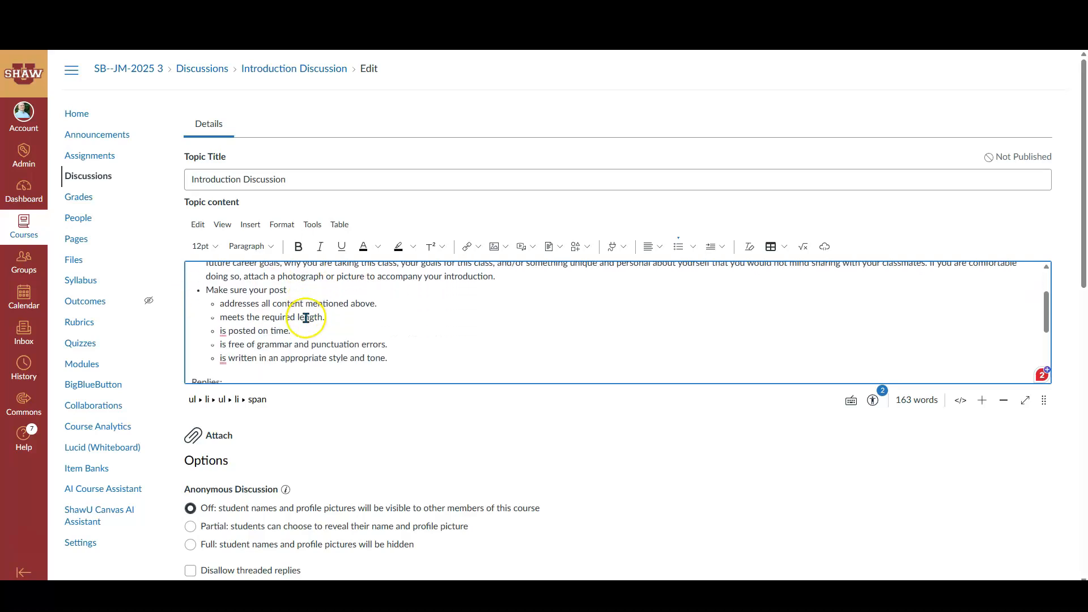
scroll(306, 318, up, 3)
scroll(360, 311, down, 5)
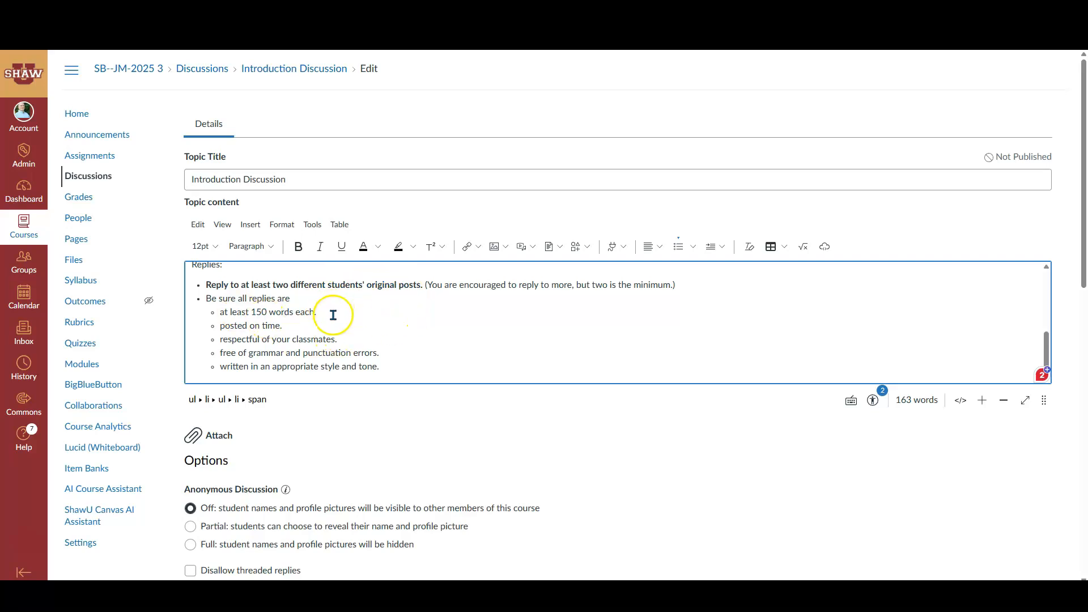
scroll(468, 334, up, 4)
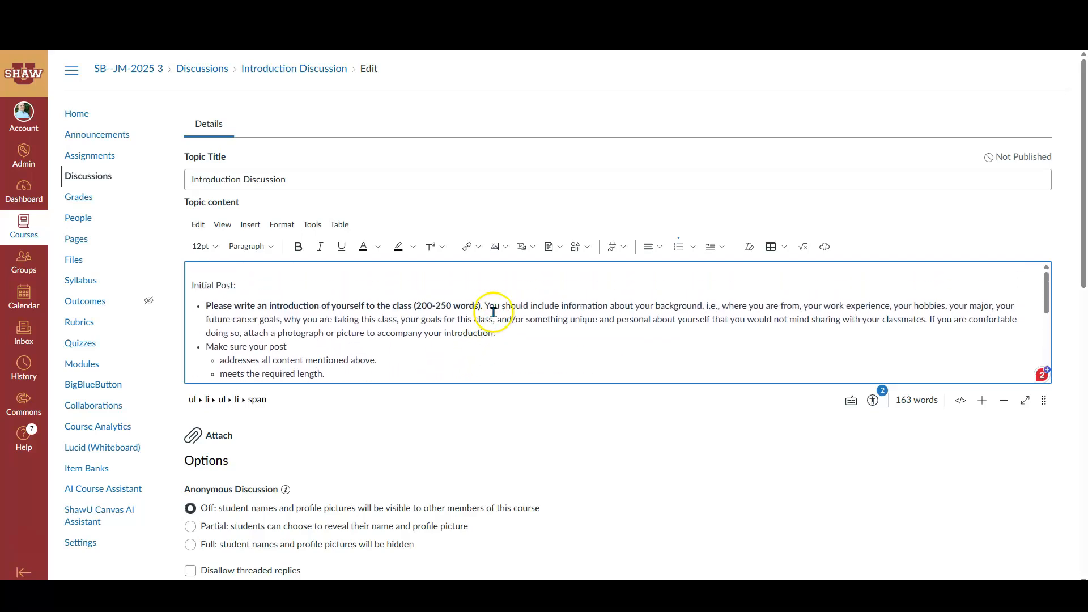
Require participants to respond to the topic before viewing other replies
scroll(516, 309, down, 1)
scroll(476, 301, down, 5)
scroll(583, 366, down, 3)
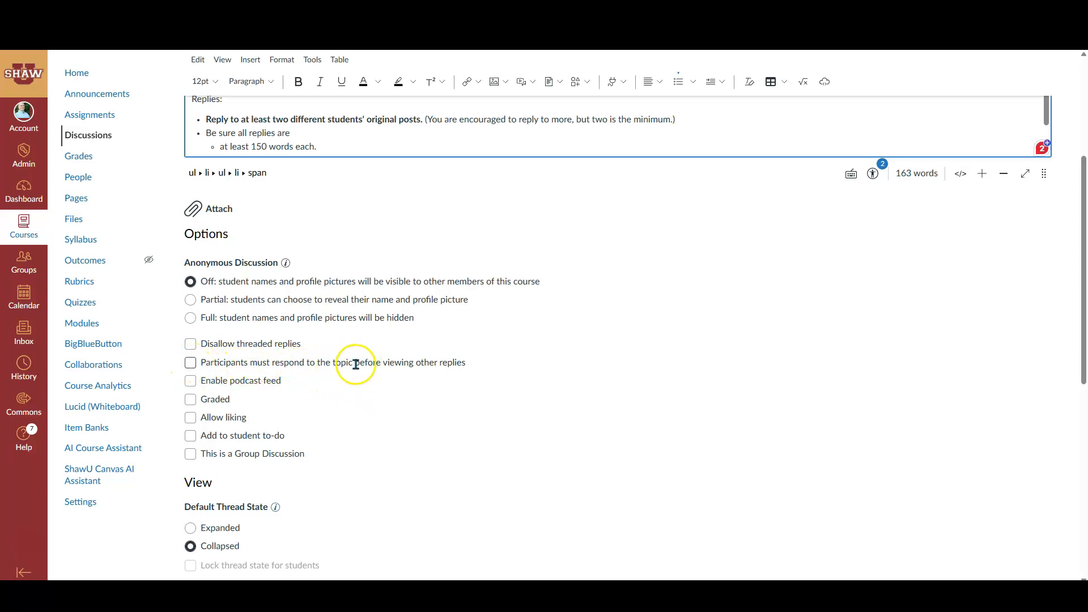
click(190, 365)
Make the Introduction Discussion graded
scroll(362, 175, up, 4)
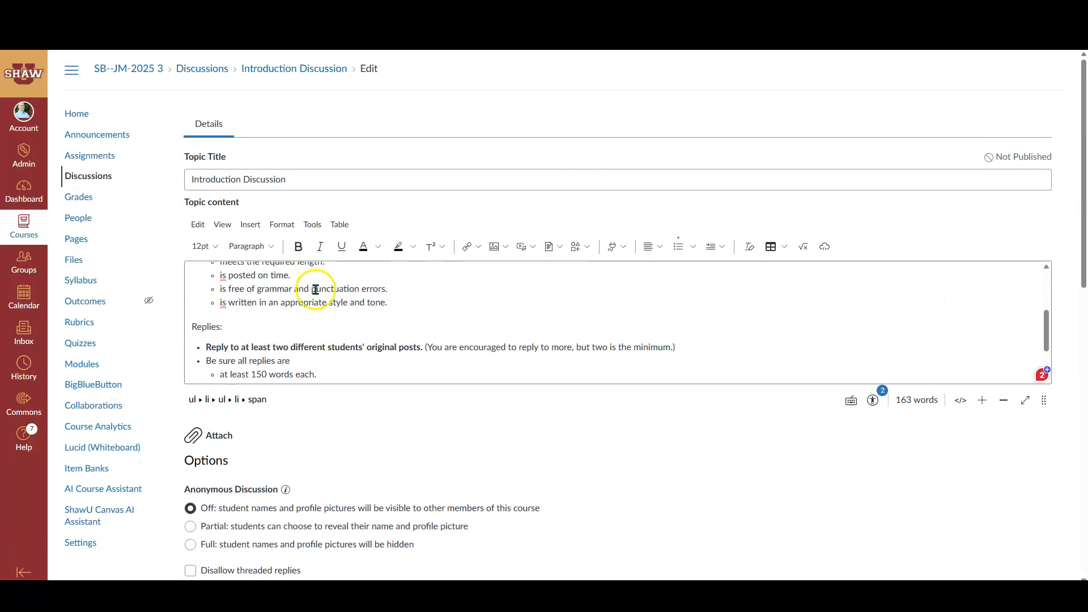
scroll(316, 289, up, 2)
scroll(352, 320, down, 1)
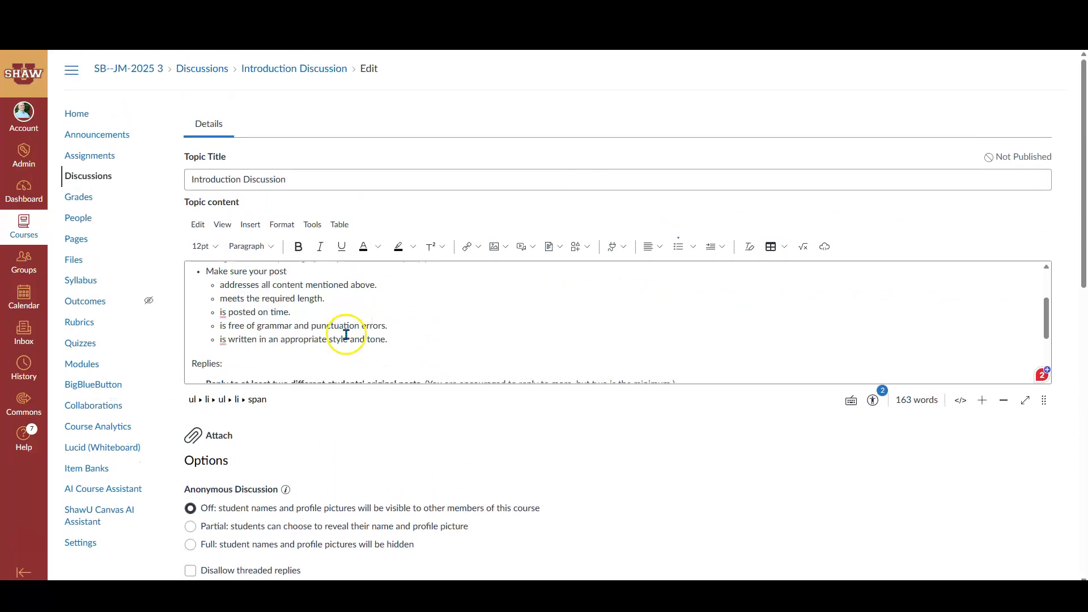
scroll(391, 317, down, 3)
scroll(317, 431, down, 1)
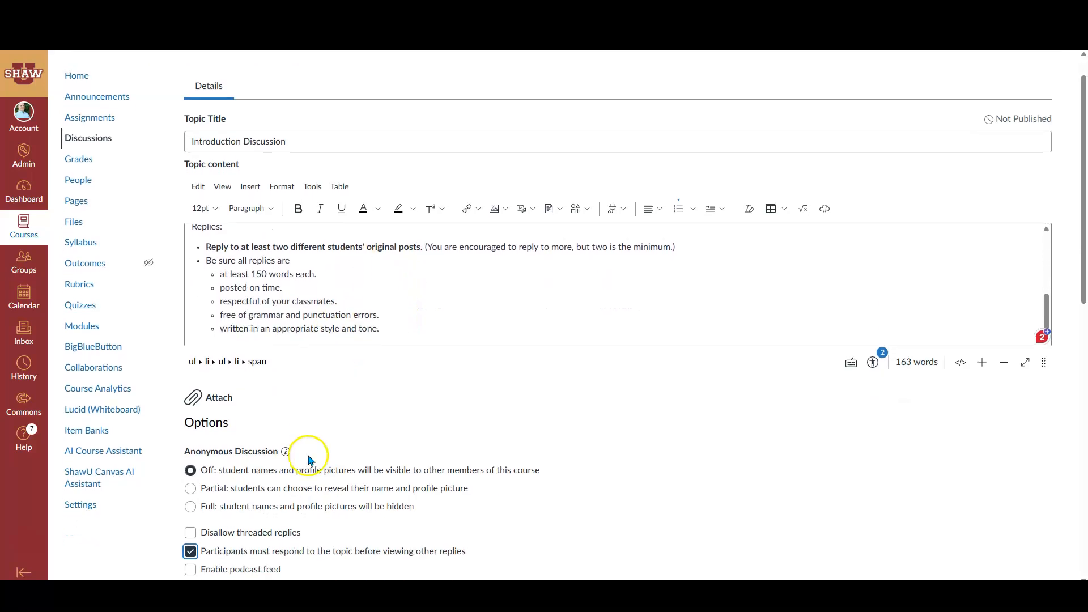
scroll(310, 459, down, 3)
scroll(334, 448, down, 1)
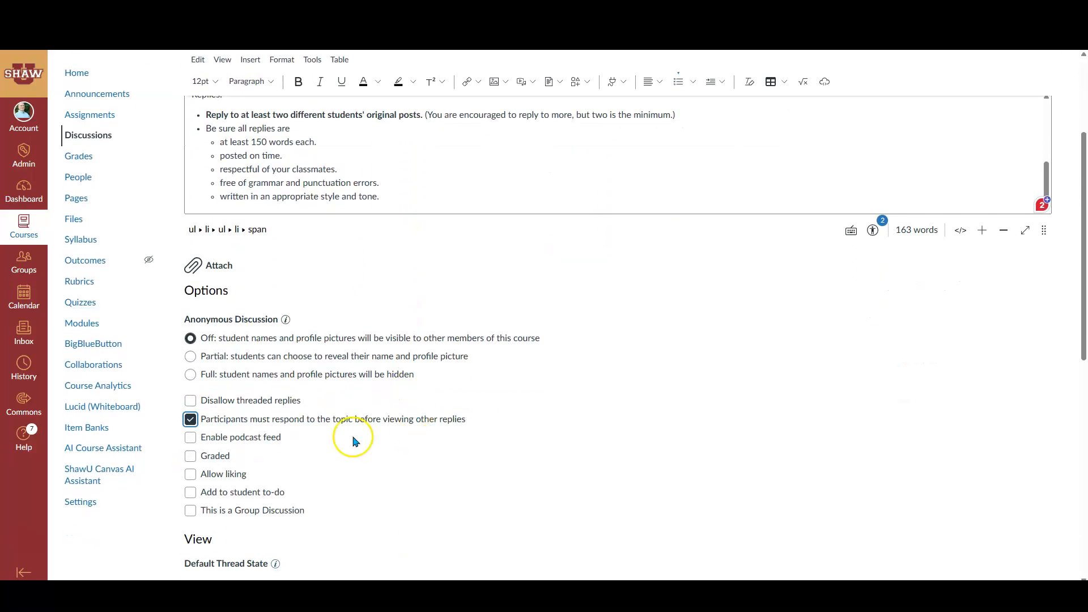
scroll(306, 411, down, 2)
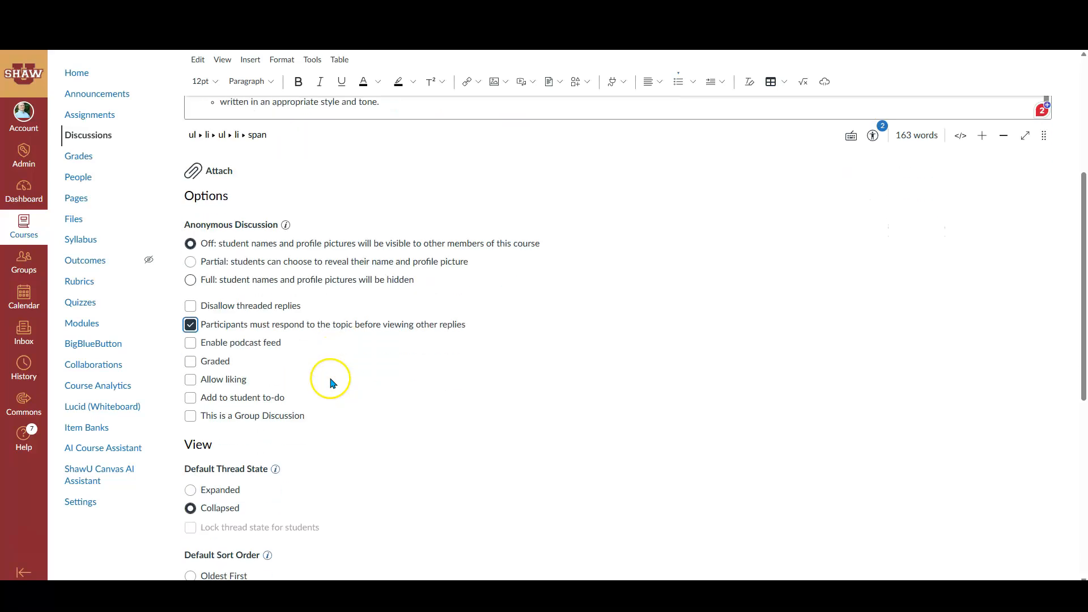
click(190, 362)
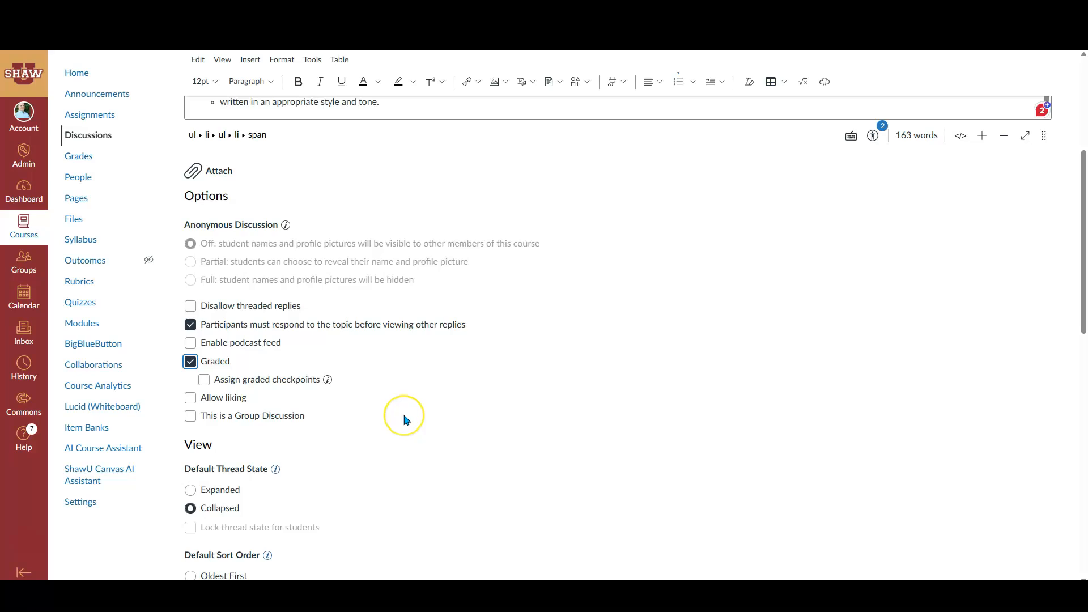
Set the discussion's default sort order to Oldest First and its points possible to 100
scroll(390, 411, down, 2)
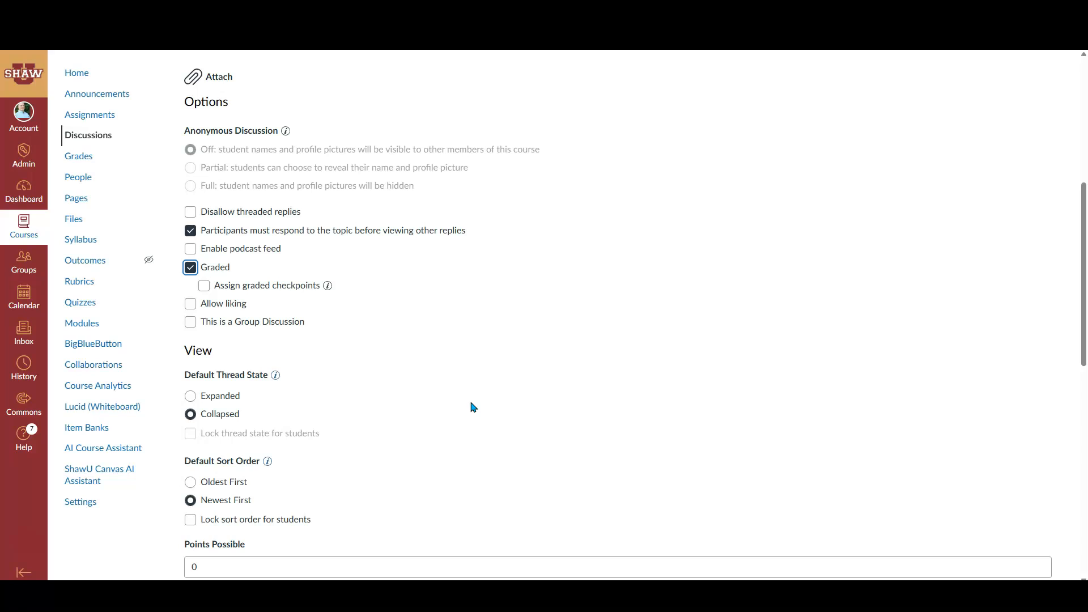
scroll(363, 402, down, 2)
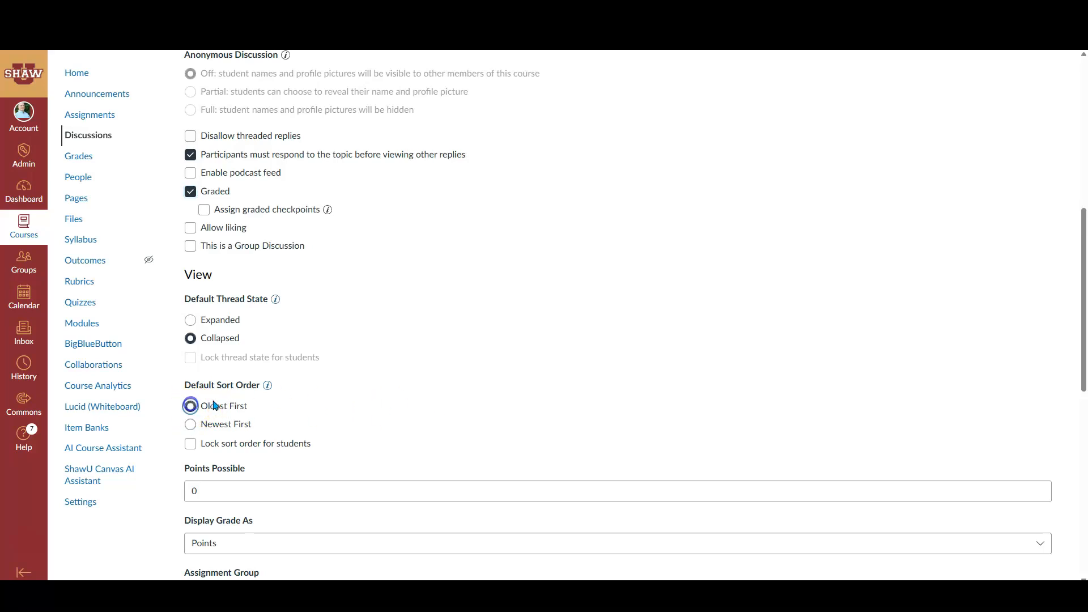
scroll(391, 369, down, 2)
scroll(340, 389, up, 1)
double_click(190, 434)
text(100)
Assign the discussion to the Imported Assignments assignment group
scroll(413, 355, down, 2)
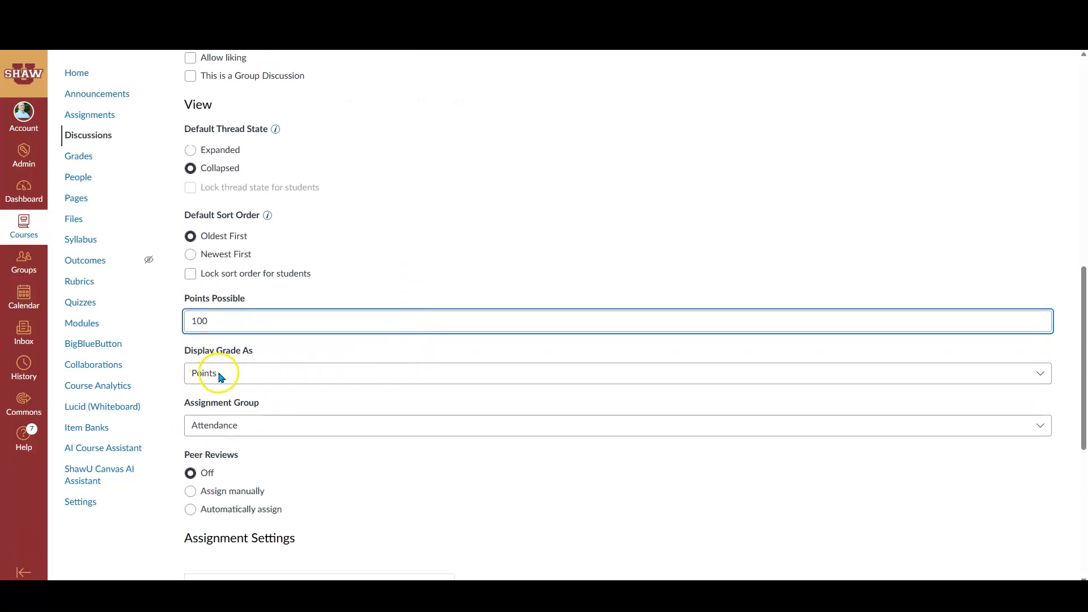
click(230, 431)
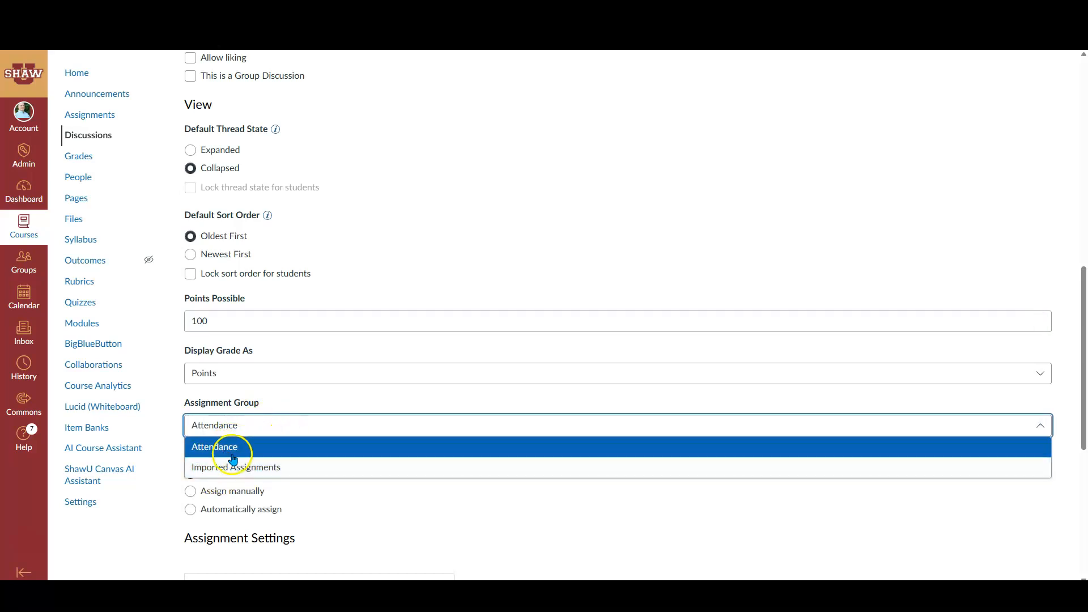
click(250, 466)
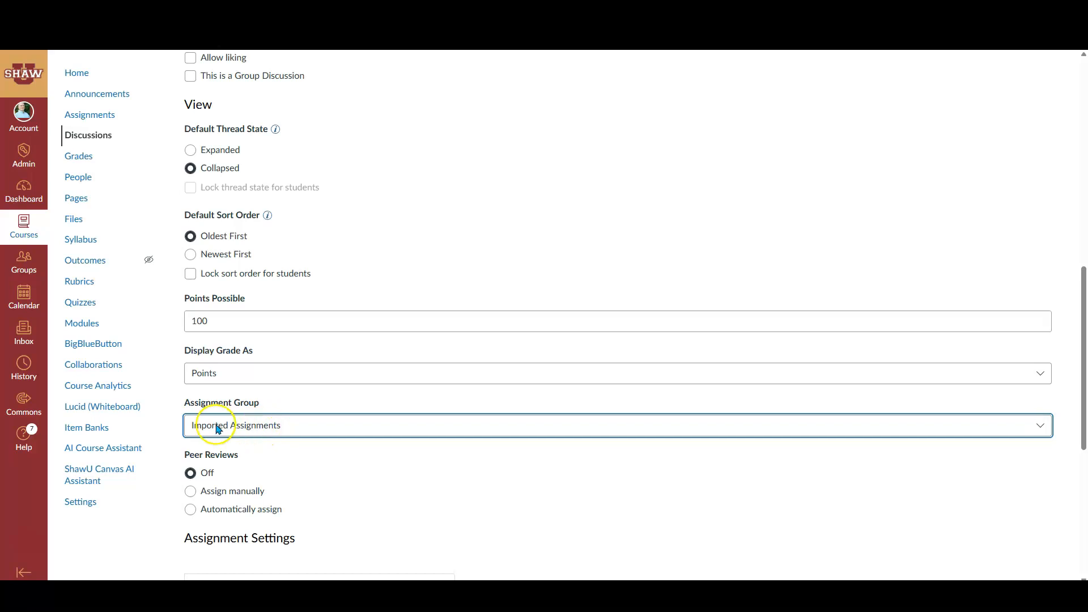
Set both the due date and the Until date for Everyone to Dec 11, 2025
scroll(326, 426, down, 1)
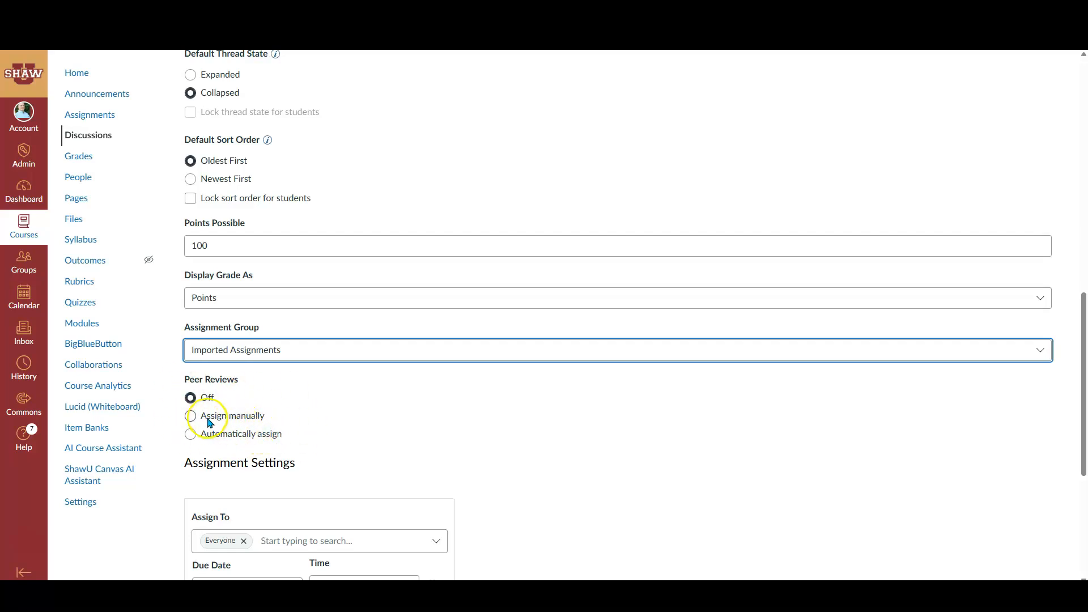
scroll(373, 239, up, 10)
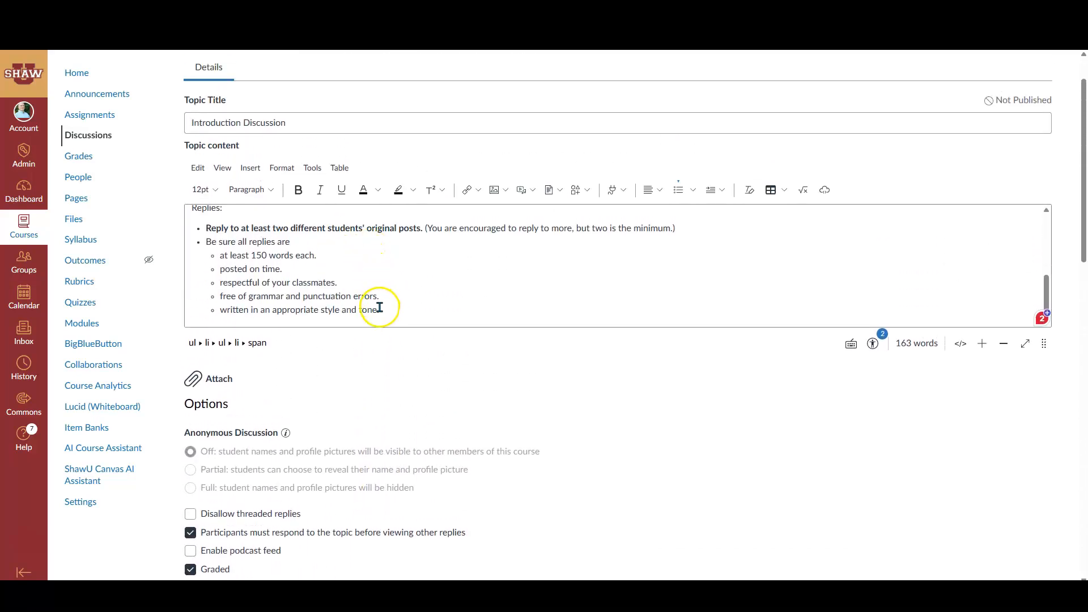
scroll(334, 337, down, 10)
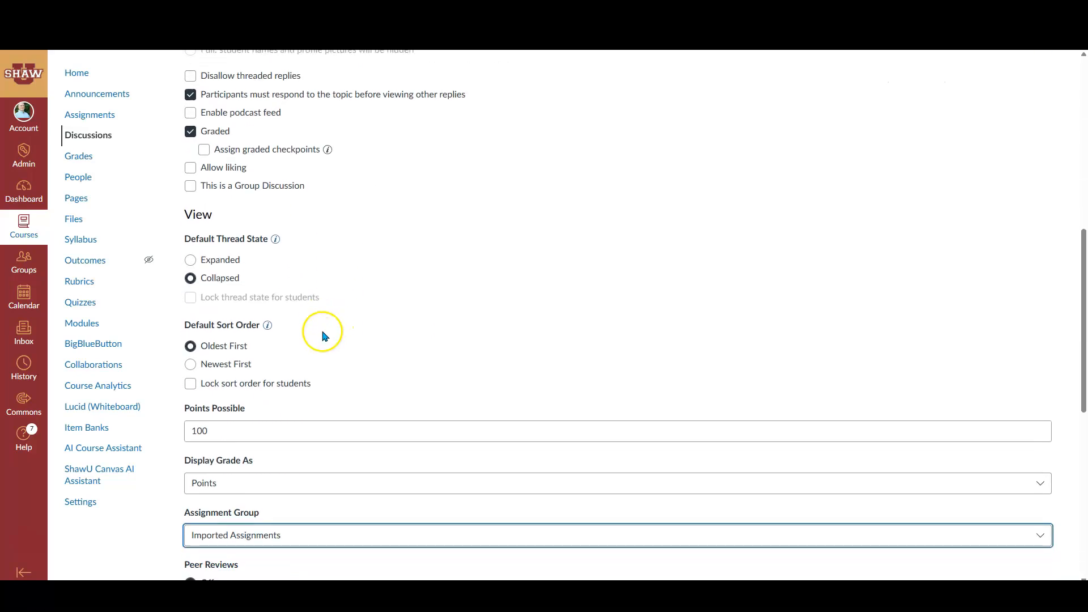
scroll(272, 362, down, 1)
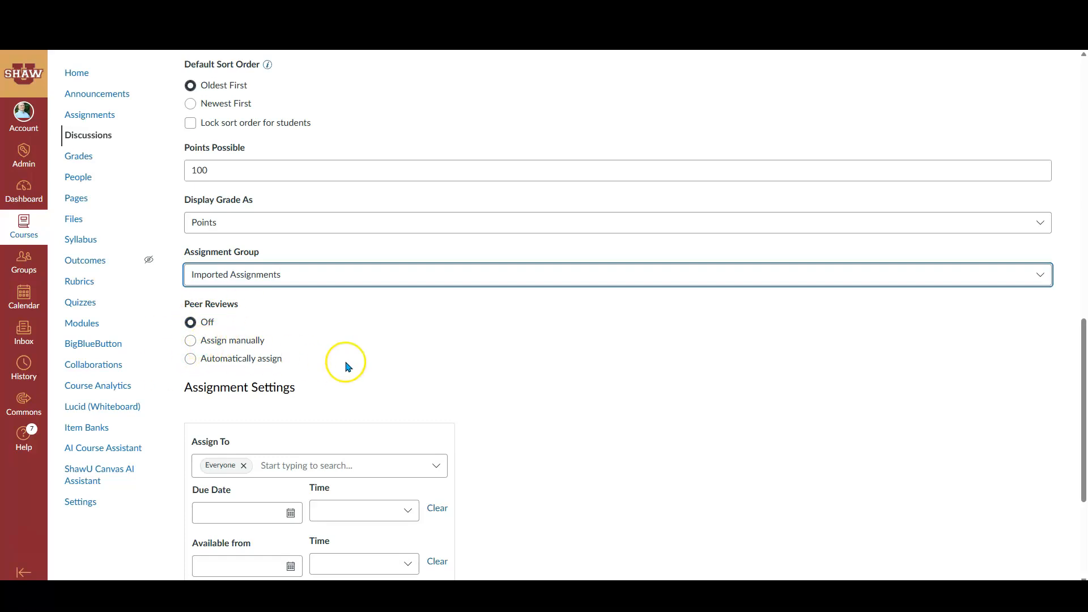
scroll(405, 348, down, 2)
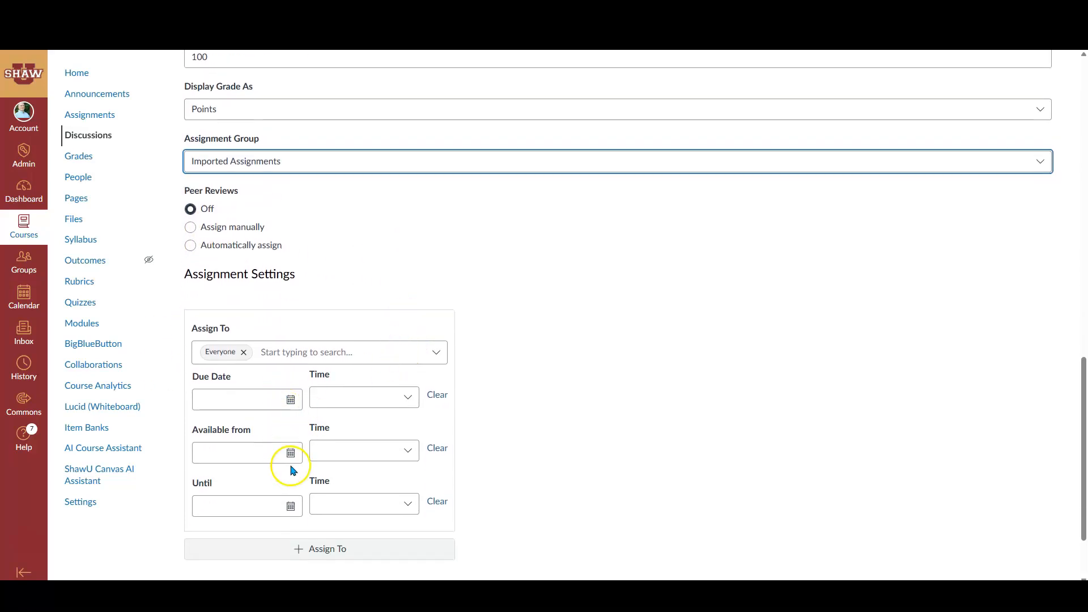
click(291, 400)
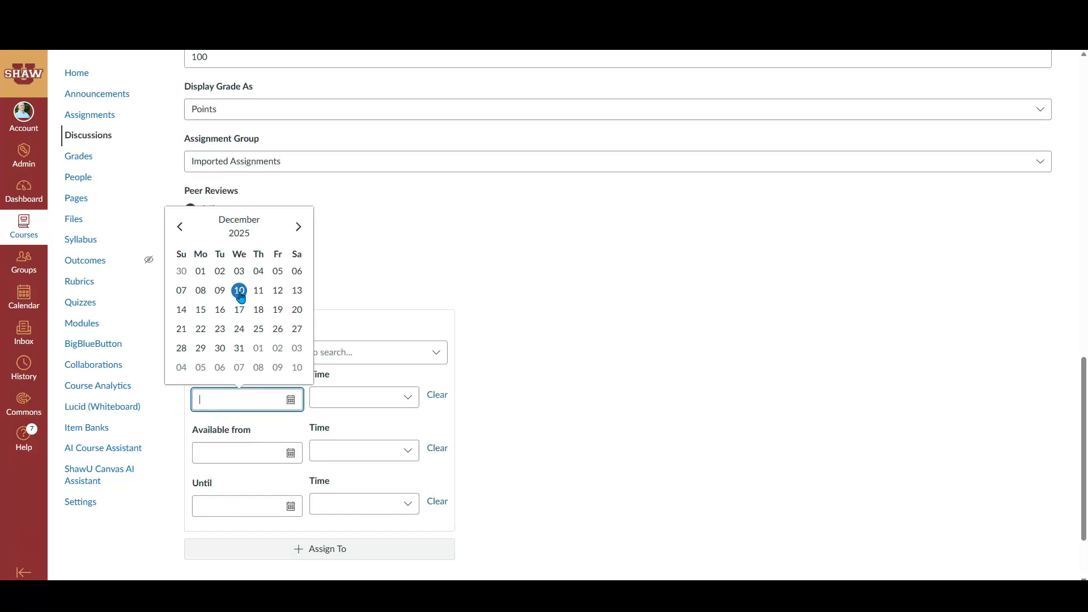
click(259, 290)
click(367, 274)
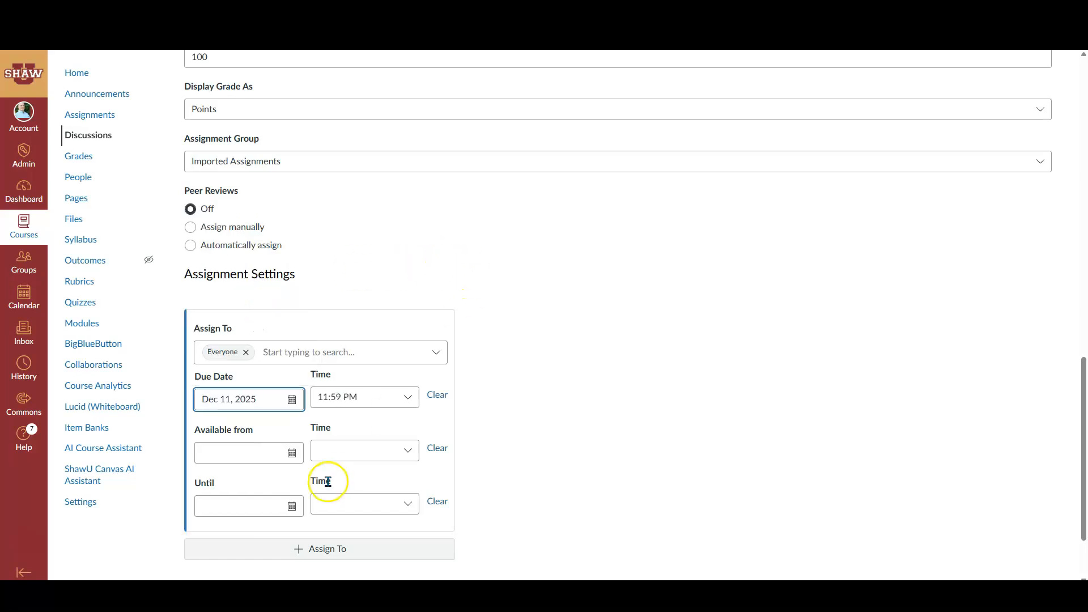
click(292, 506)
click(260, 396)
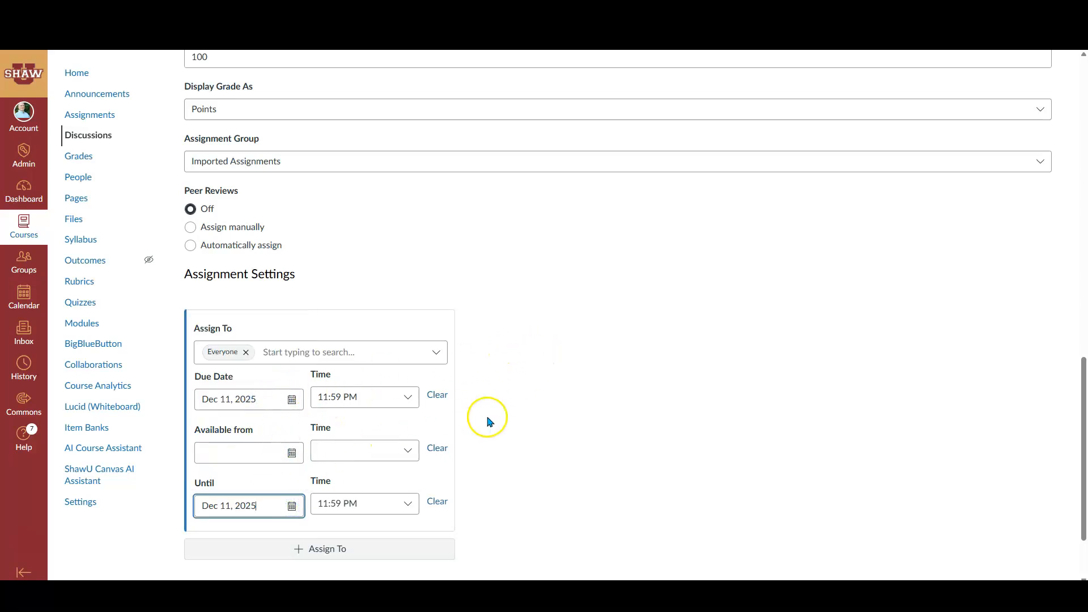
Save the edited Introduction Discussion without publishing it
scroll(592, 399, down, 1)
scroll(596, 400, down, 1)
scroll(597, 400, up, 2)
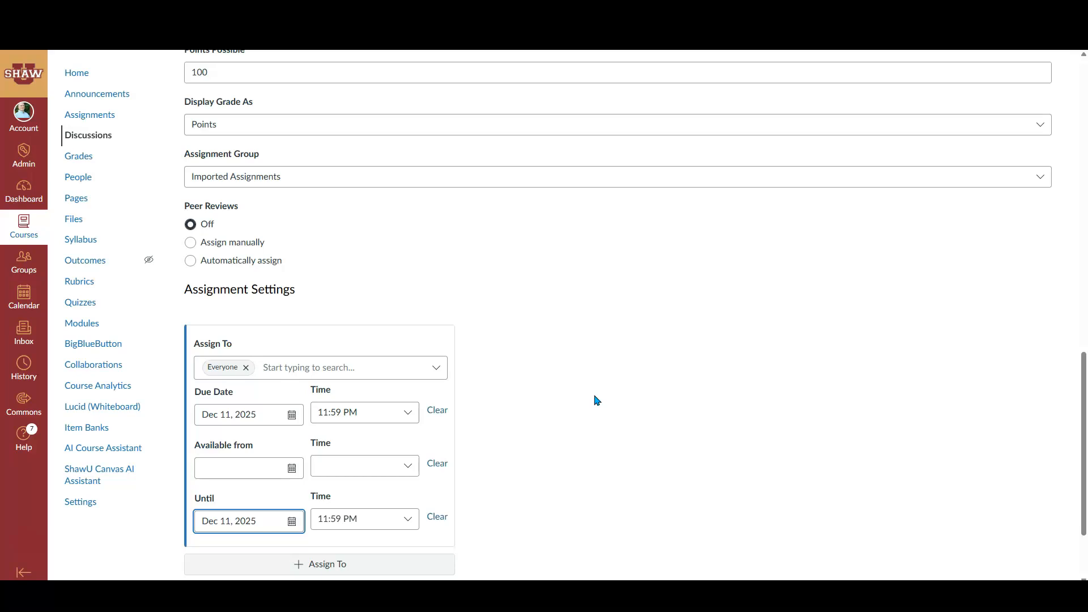
scroll(597, 400, up, 2)
scroll(595, 401, down, 3)
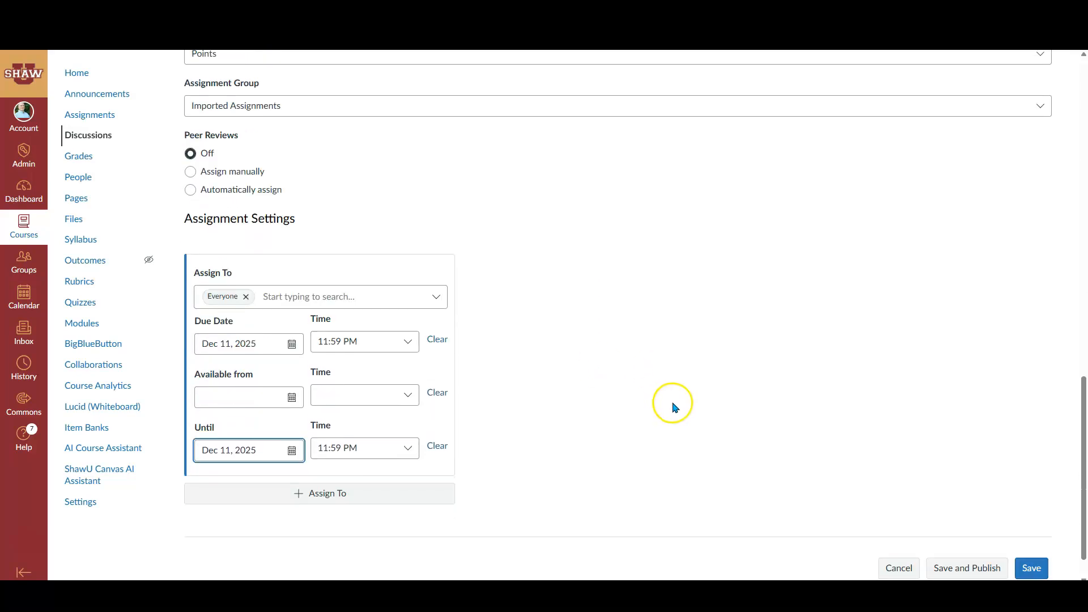
scroll(1014, 527, down, 1)
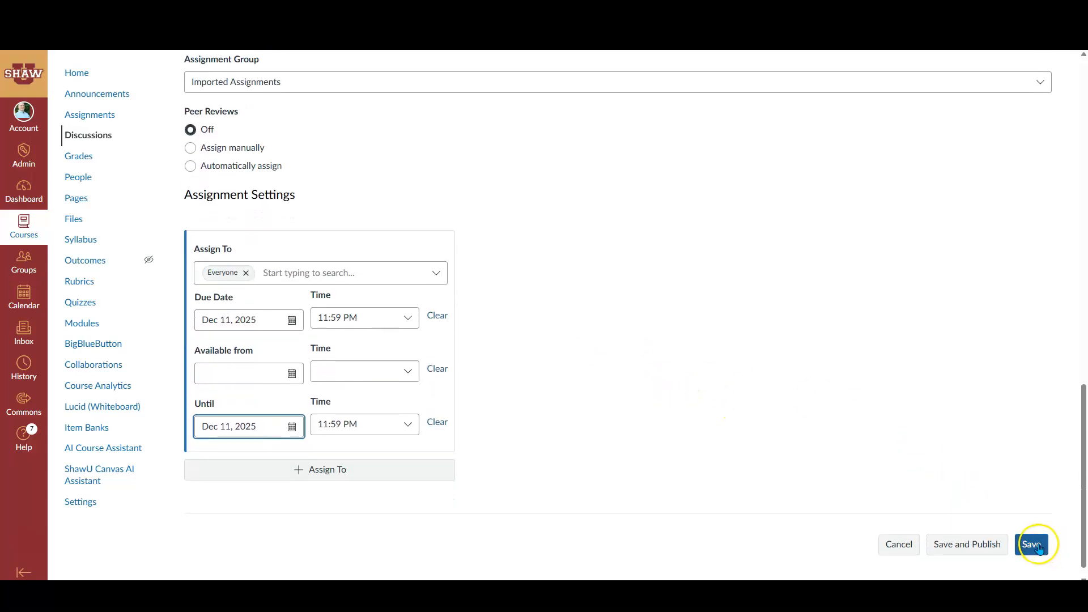
click(1039, 547)
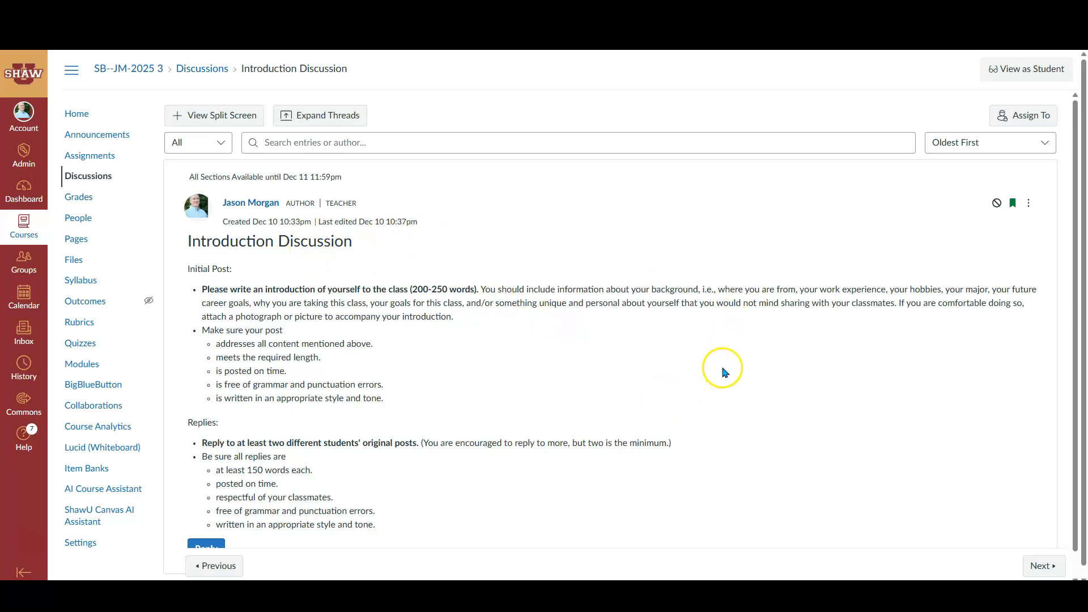
Start adding a rubric to the Introduction Discussion
scroll(726, 369, down, 1)
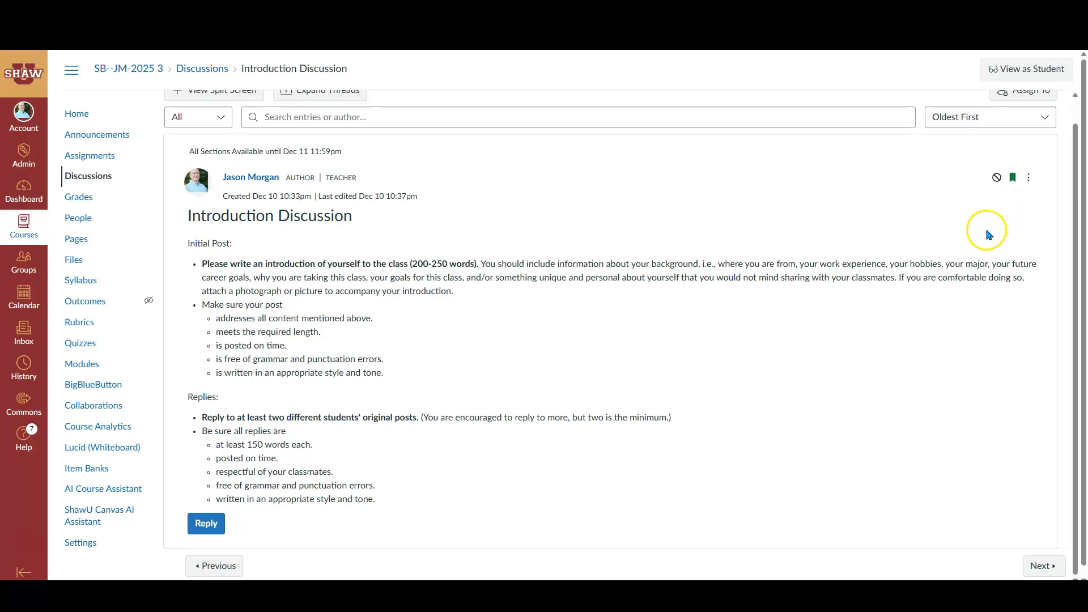
click(1029, 180)
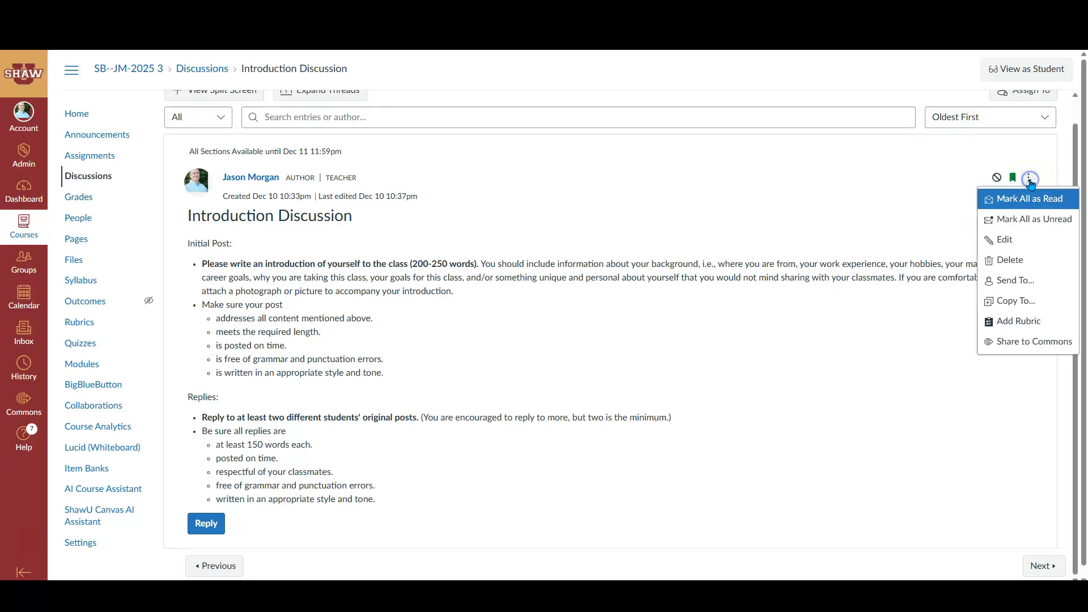
click(998, 323)
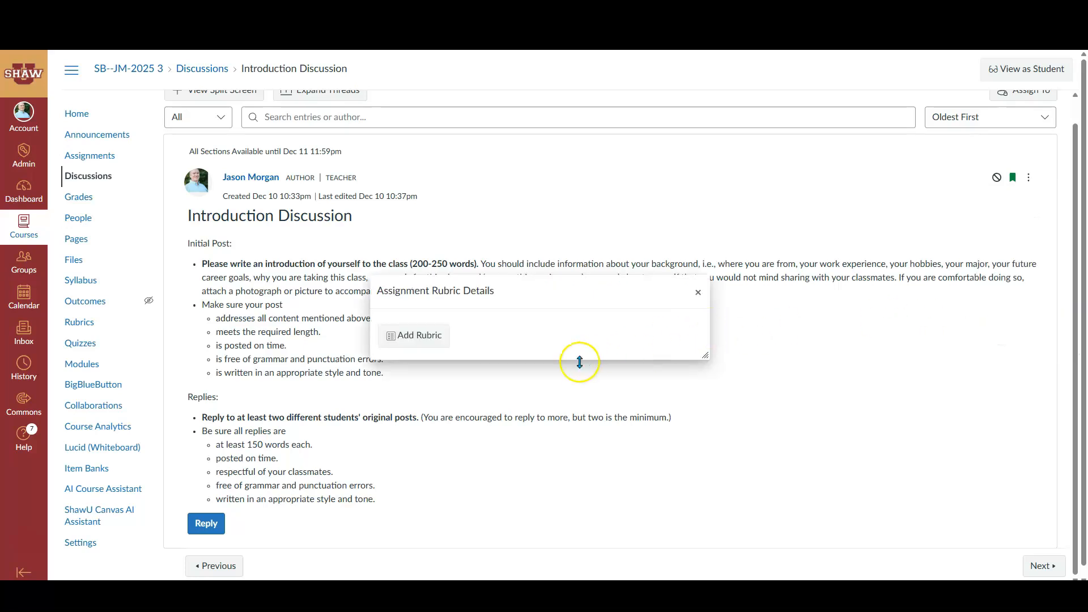
click(414, 337)
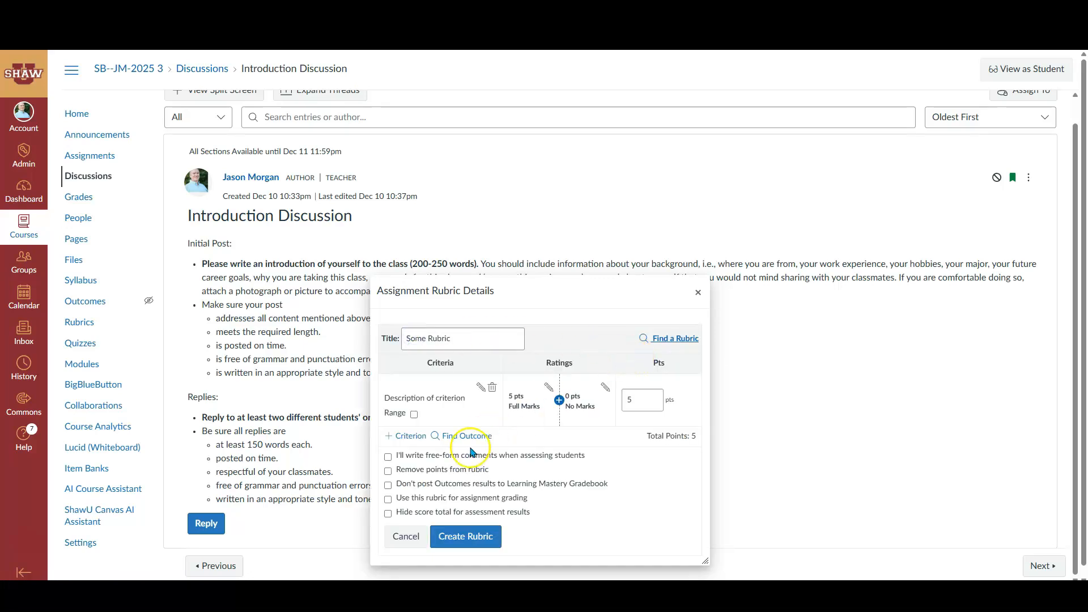
Look for an existing rubric and list the ones from the 2025;02;ENG 217 801 course
click(672, 340)
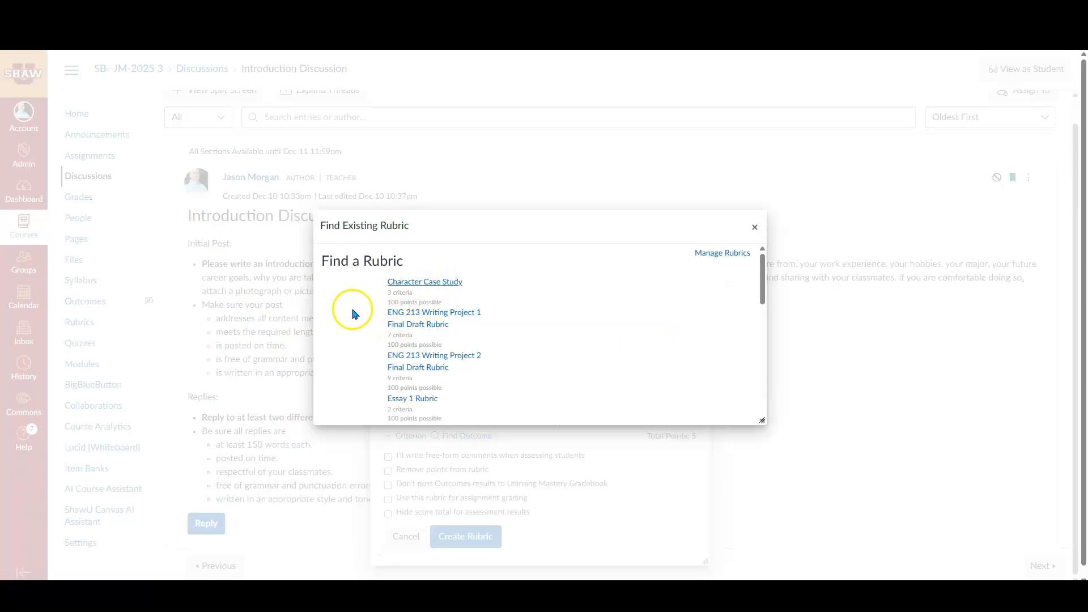
scroll(390, 311, down, 2)
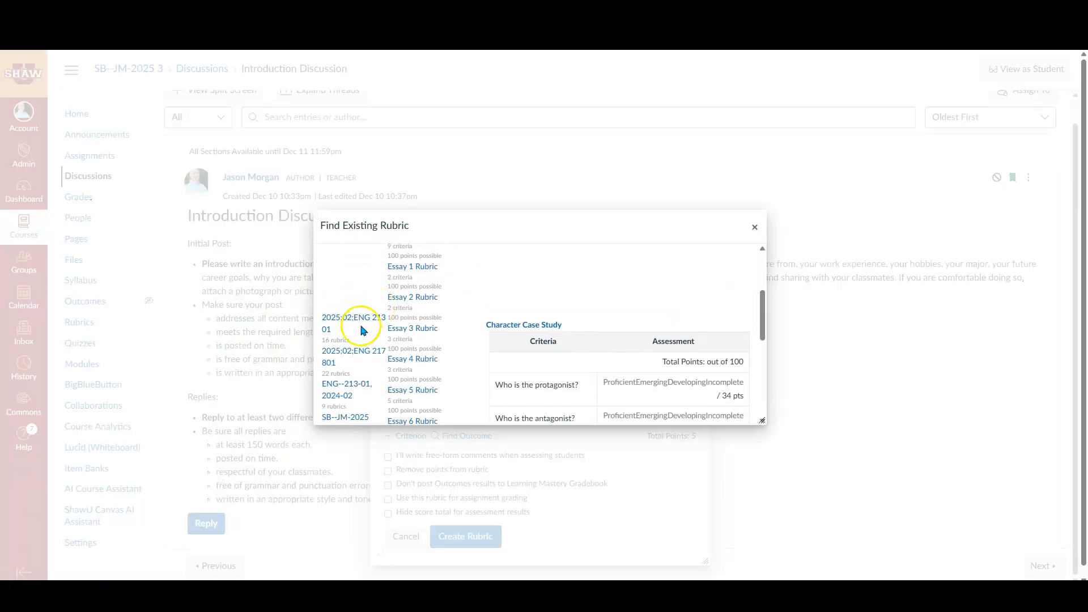
scroll(361, 386, down, 2)
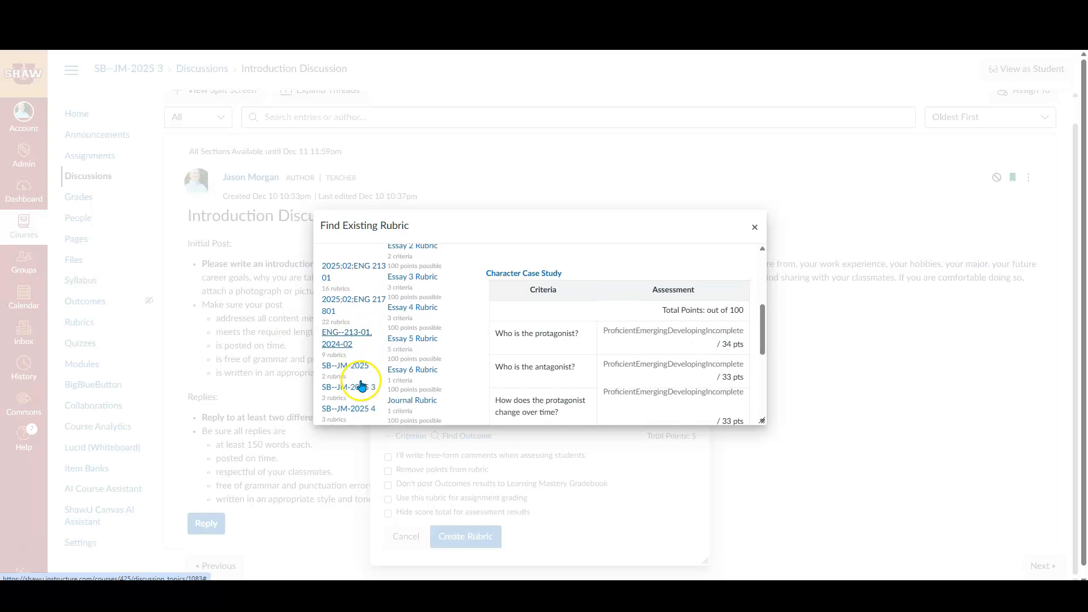
scroll(362, 384, up, 2)
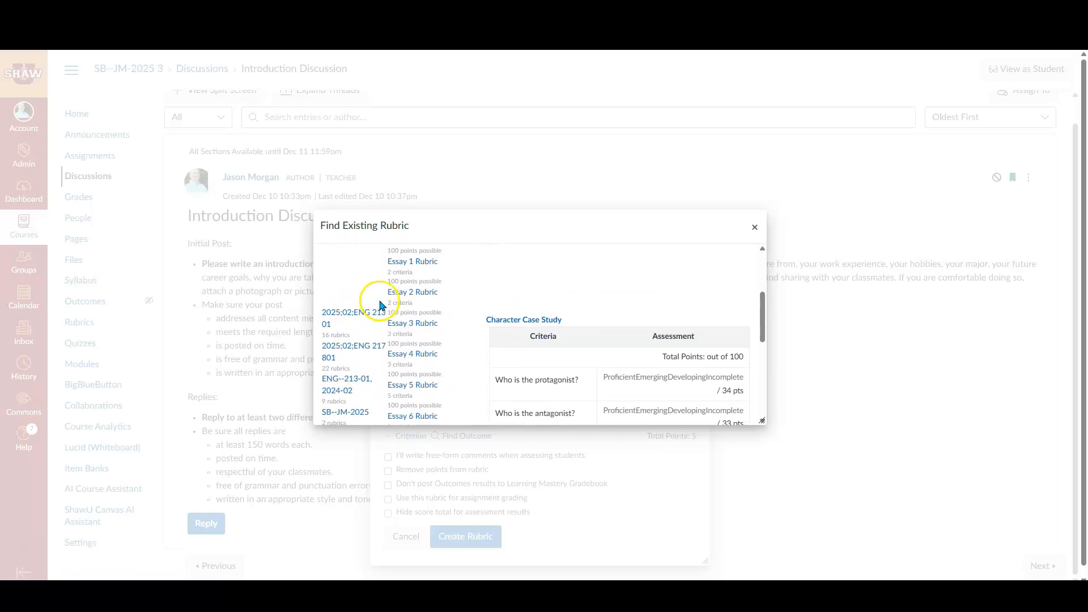
scroll(358, 300, down, 1)
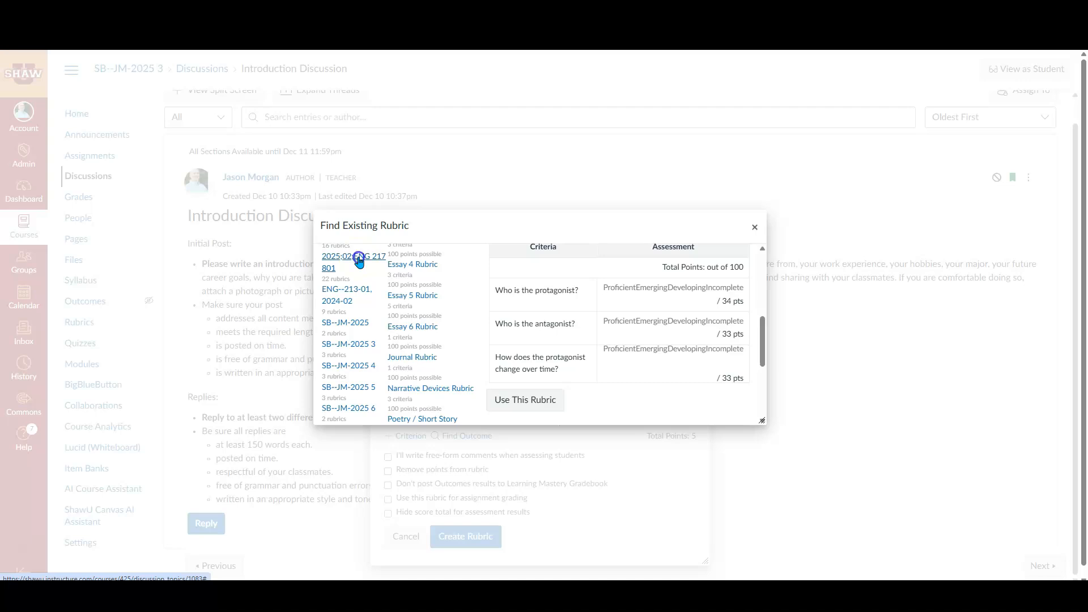
click(358, 261)
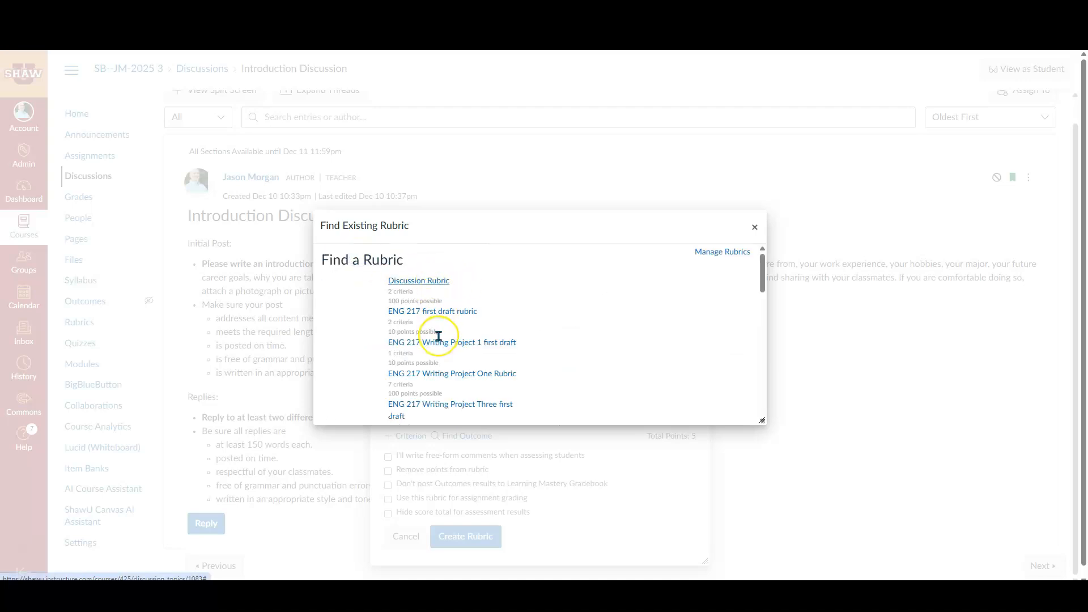
Attach the existing two-criterion Discussion Rubric to the Introduction Discussion
scroll(438, 336, down, 3)
scroll(438, 336, up, 3)
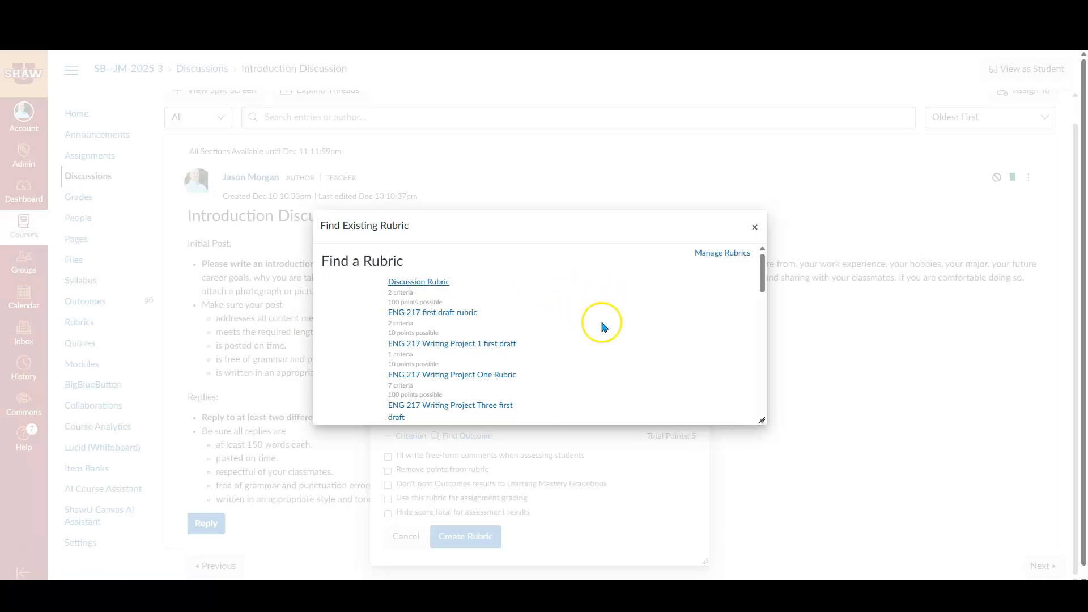
scroll(617, 331, down, 6)
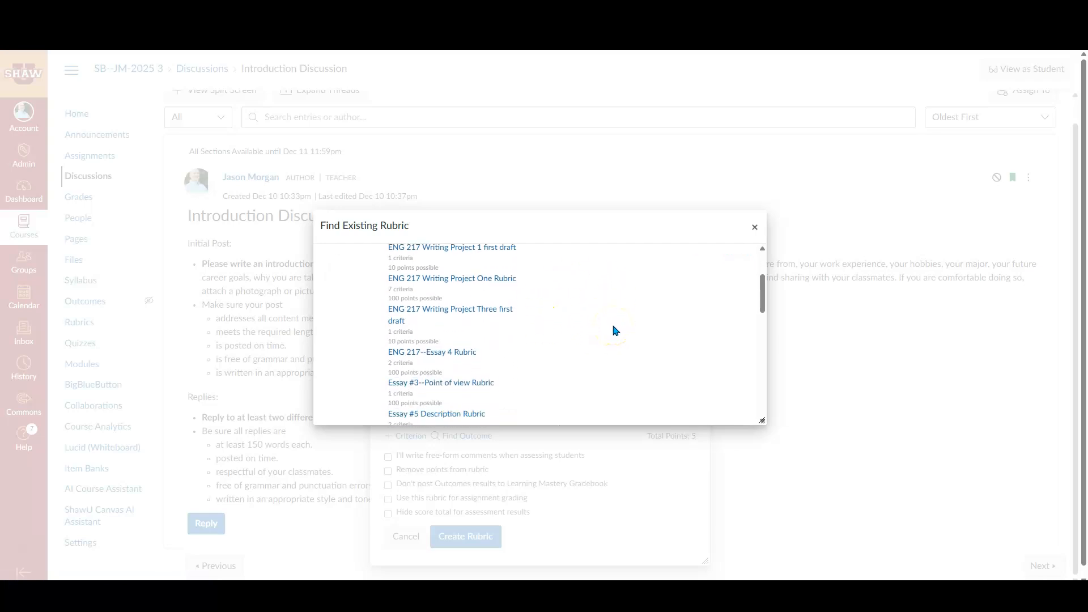
scroll(616, 330, down, 1)
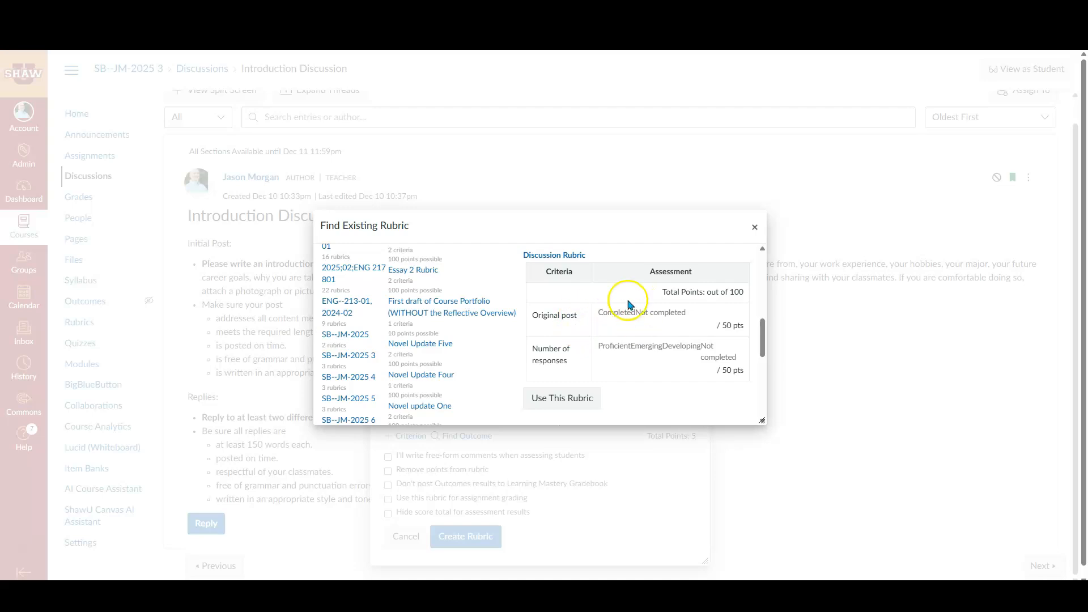
click(562, 404)
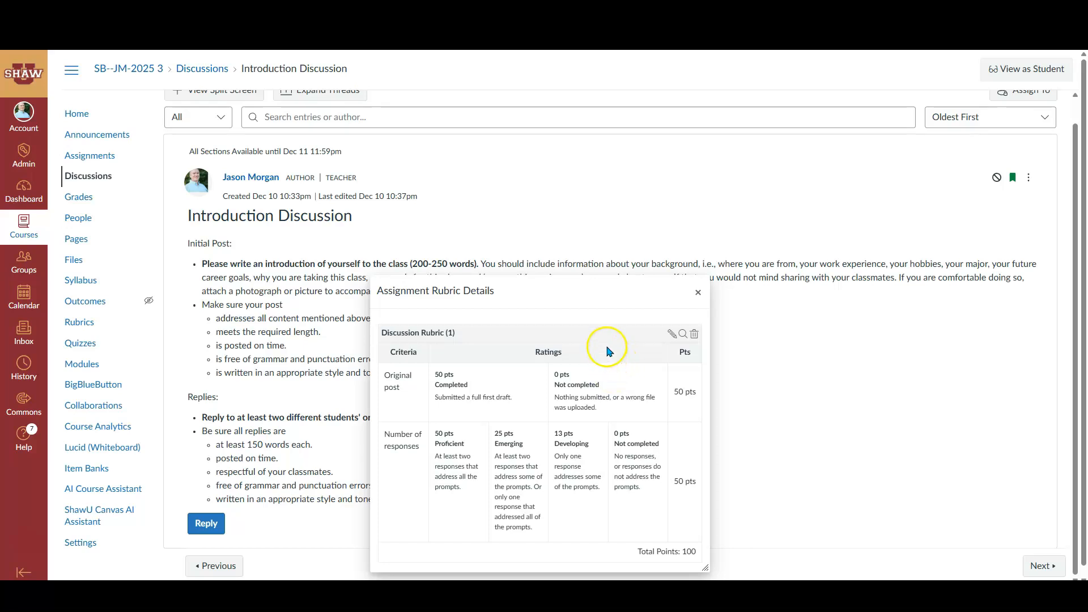
Edit the attached Discussion Rubric so it is used for assignment grading, update it, and close the rubric details
click(672, 336)
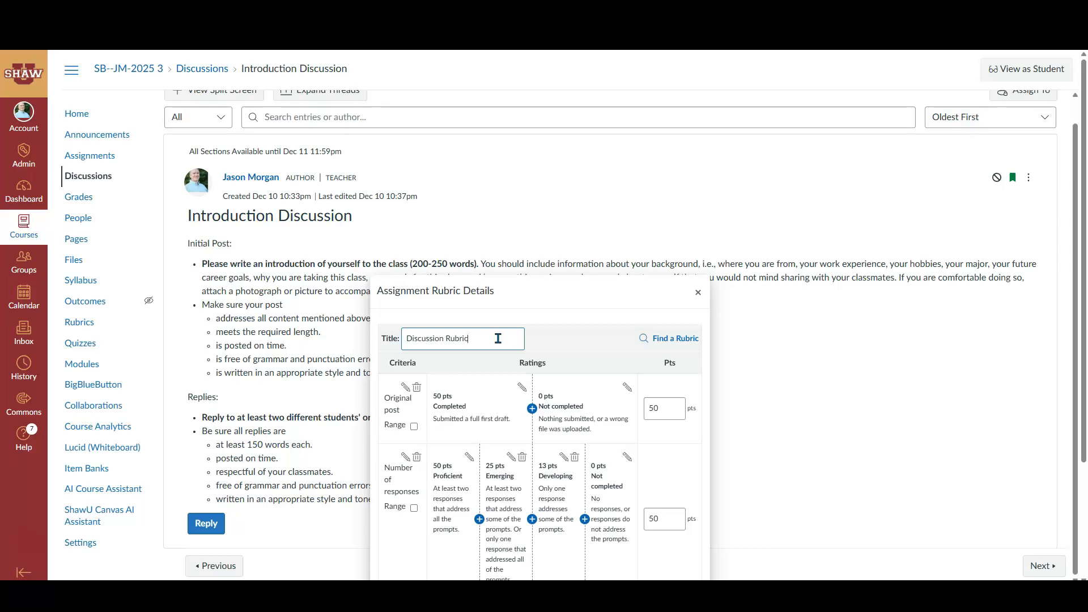
scroll(544, 340, down, 3)
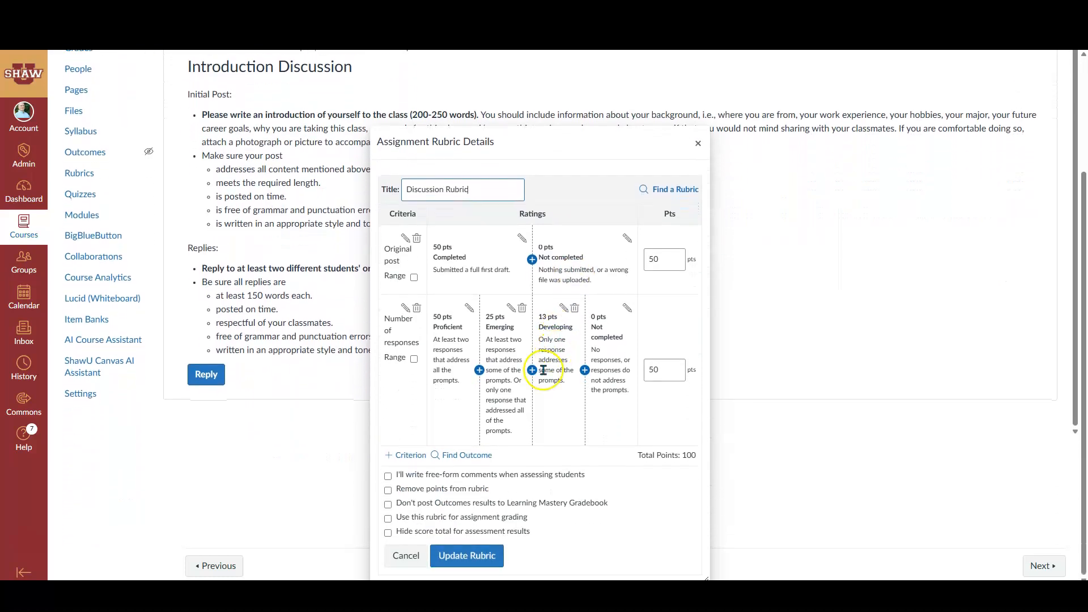
click(389, 520)
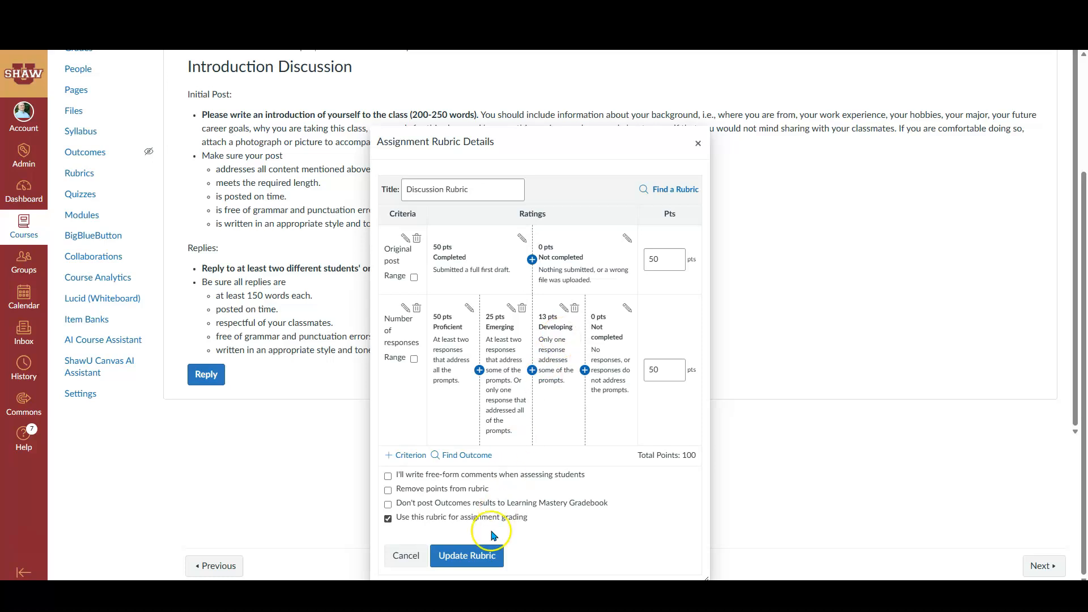
click(468, 556)
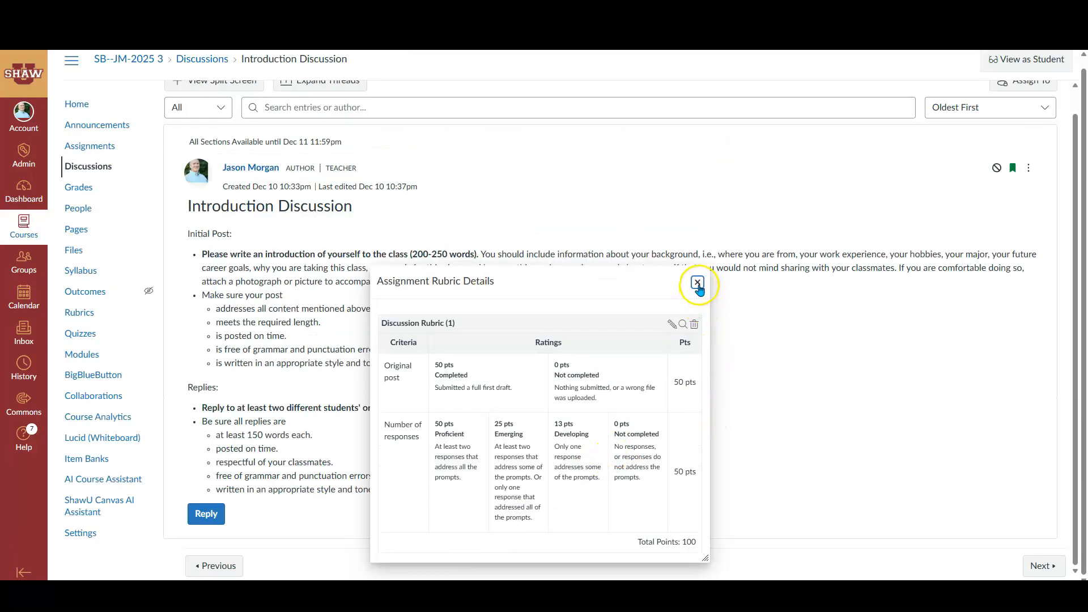
click(698, 287)
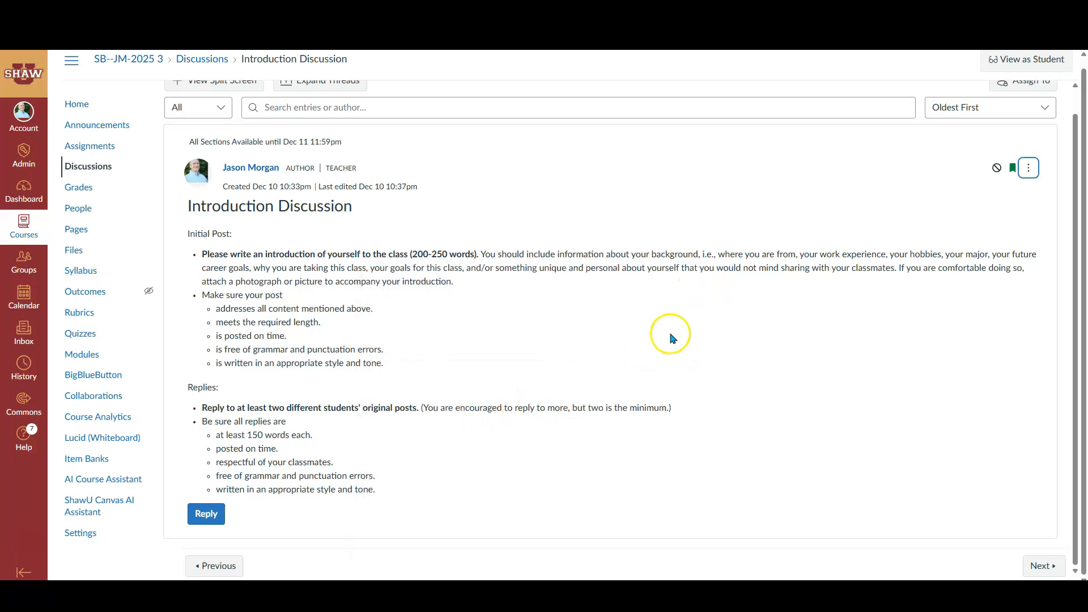
From the course home in Student View, open the Introduction Discussion and post "Hello! I'm not me!" as the initial post
scroll(708, 347, up, 1)
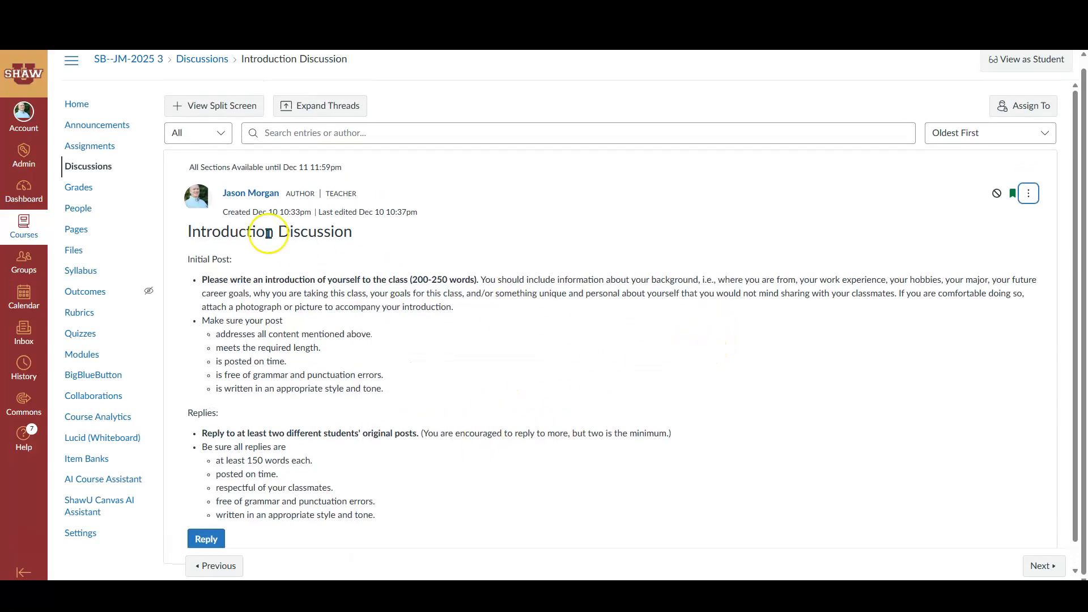
click(82, 106)
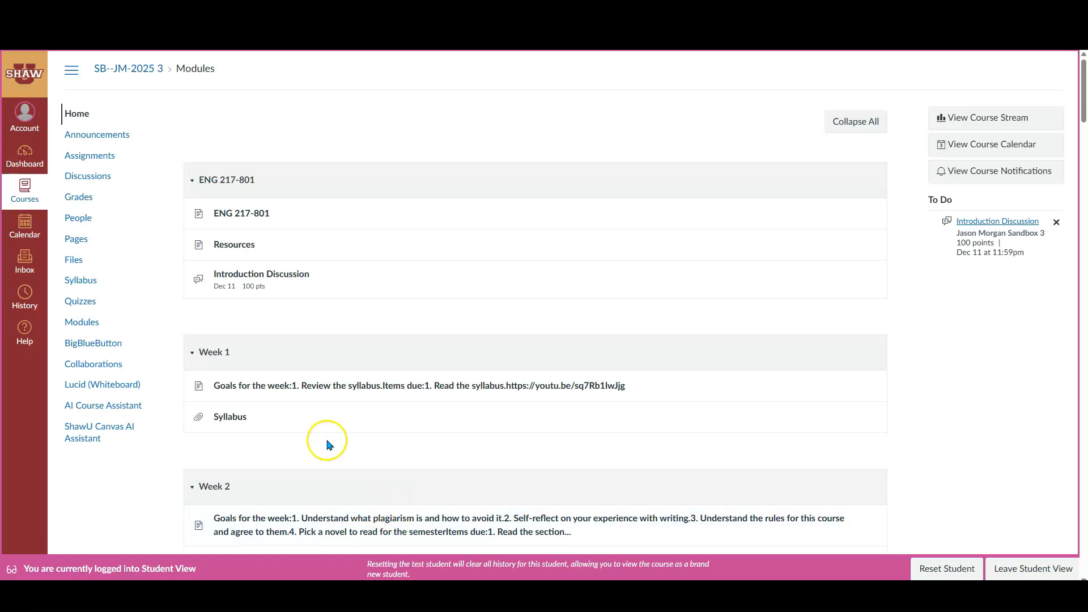
click(271, 277)
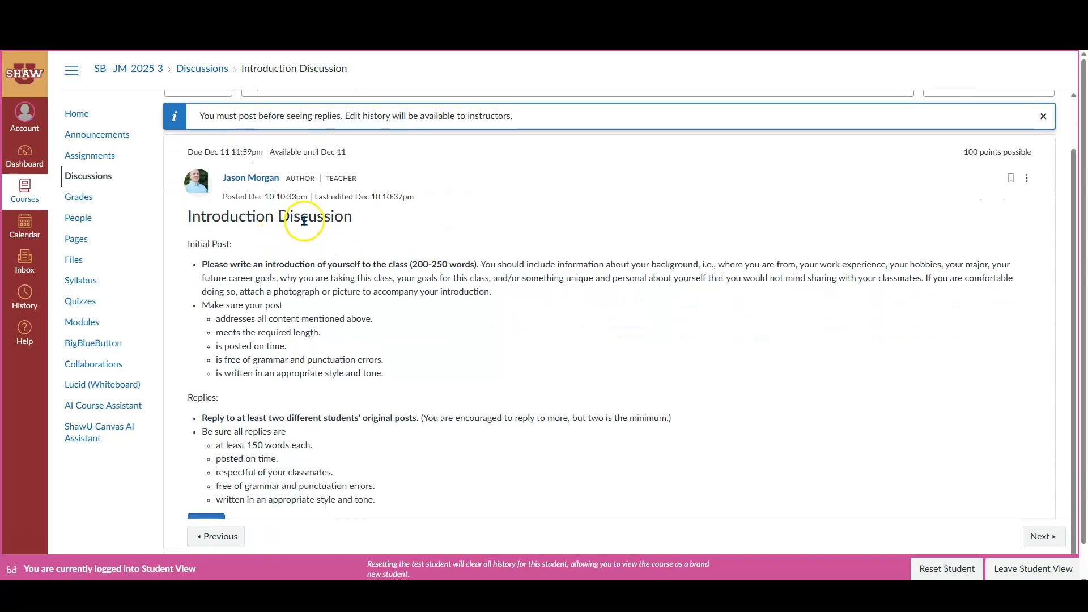
scroll(422, 356, down, 1)
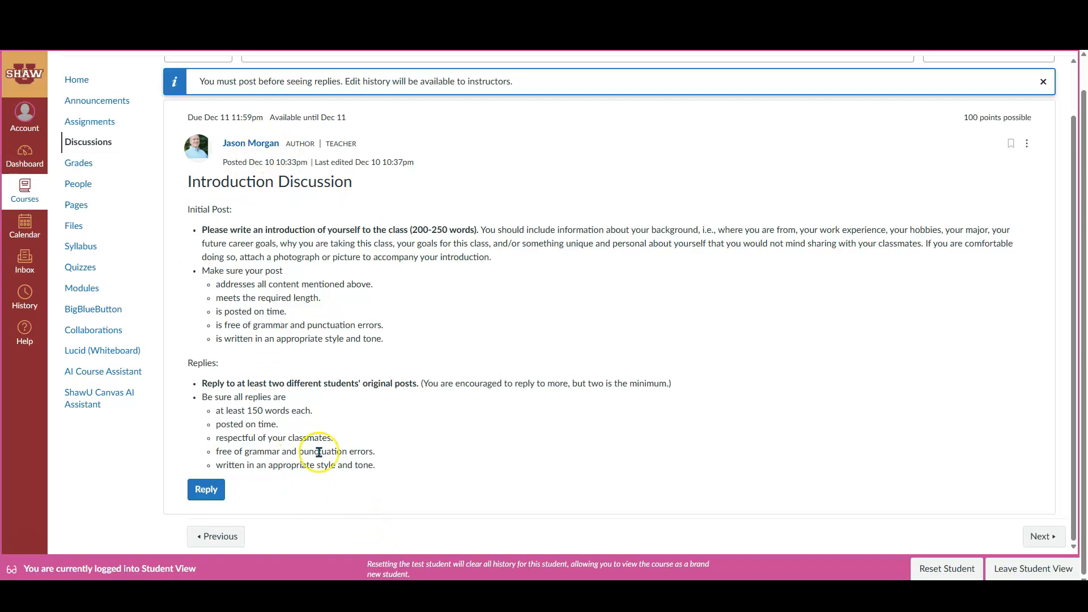
click(206, 489)
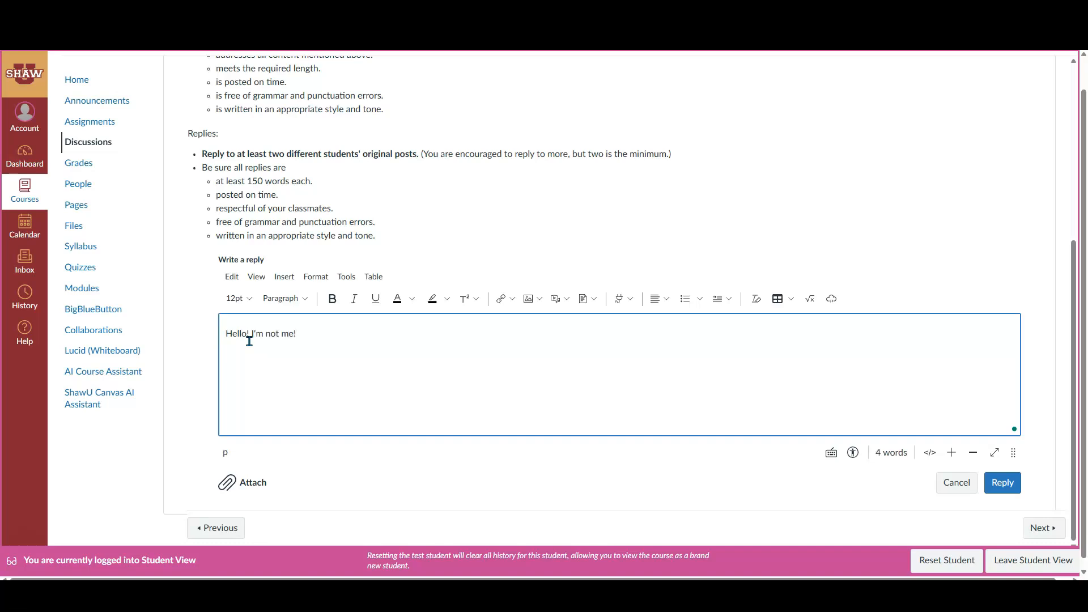
click(999, 486)
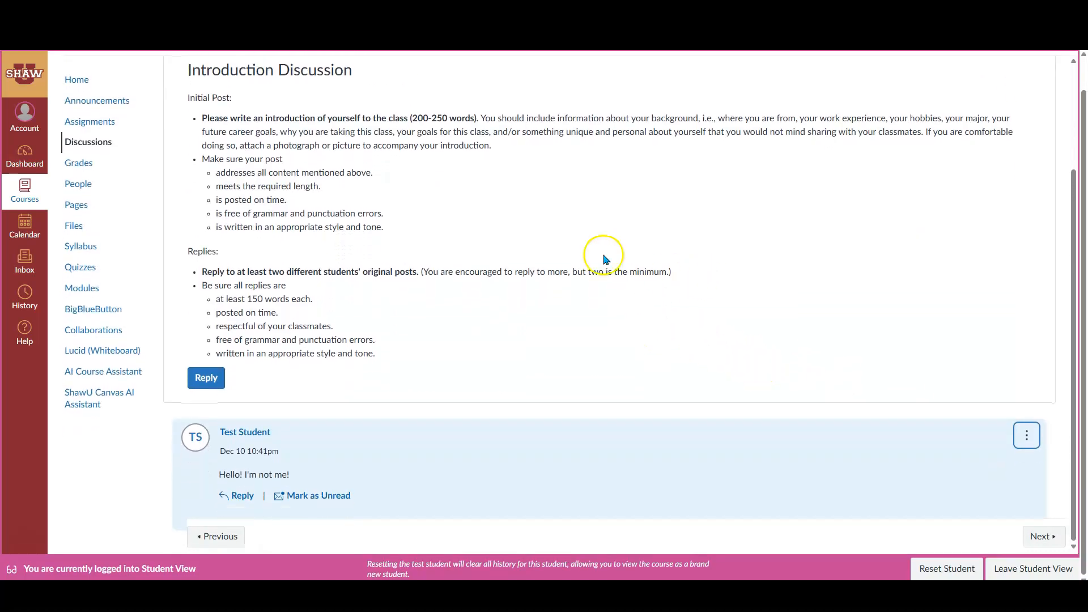
Reopen the Introduction Discussion from the course home and post "Reply 1" under the test student's initial post
click(98, 87)
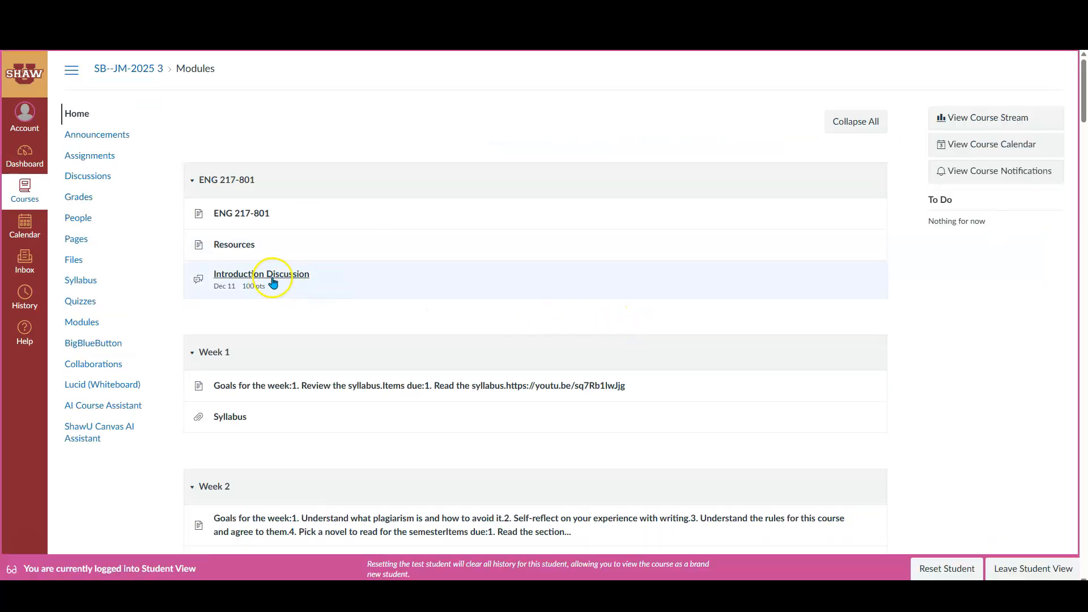
click(276, 278)
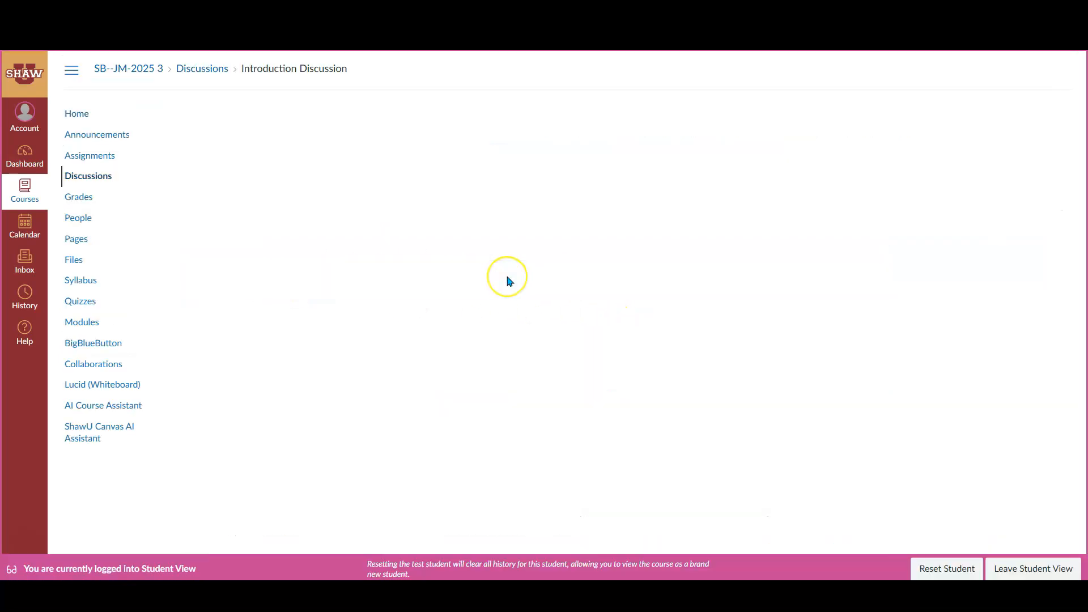
scroll(513, 282, down, 3)
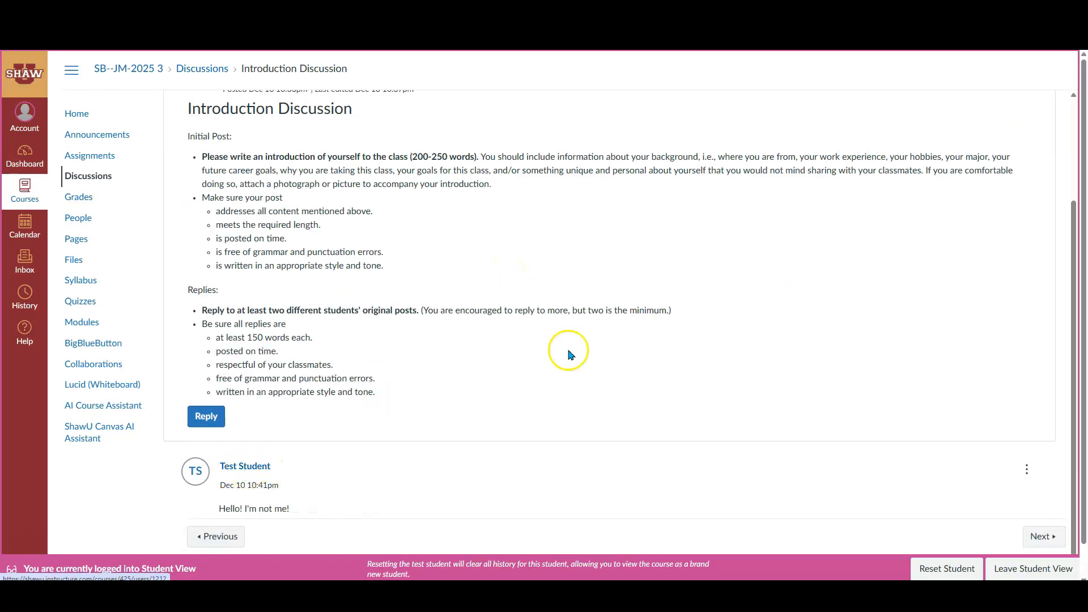
scroll(570, 350, down, 2)
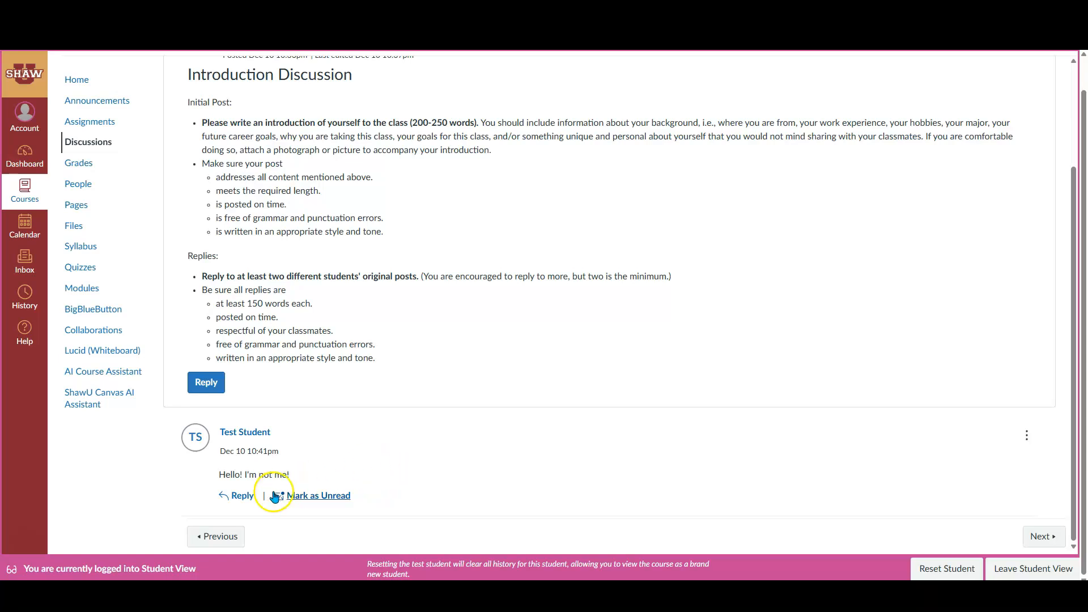
click(243, 497)
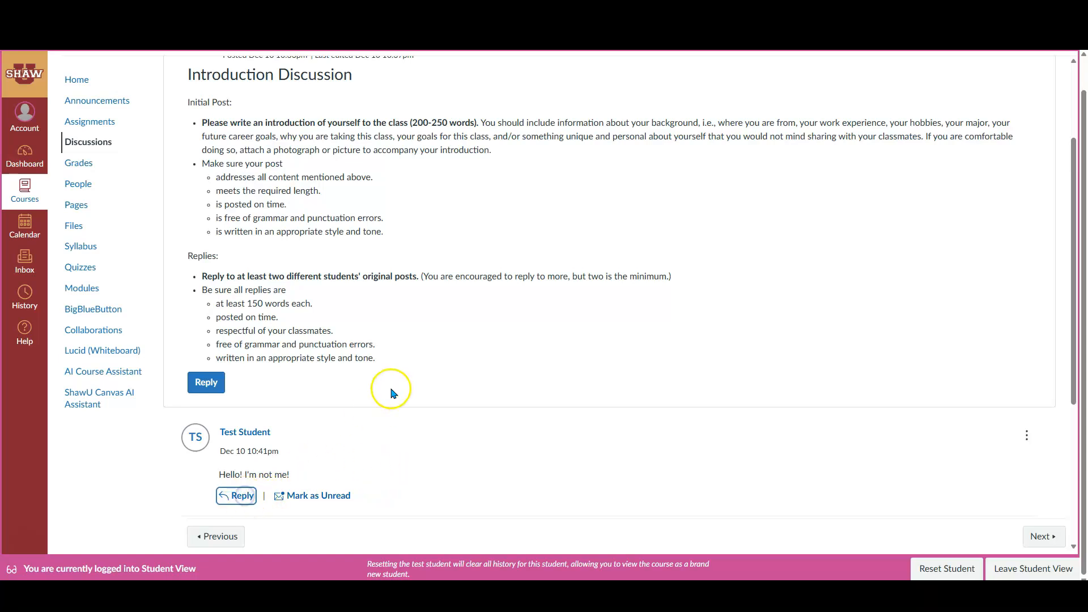
click(233, 364)
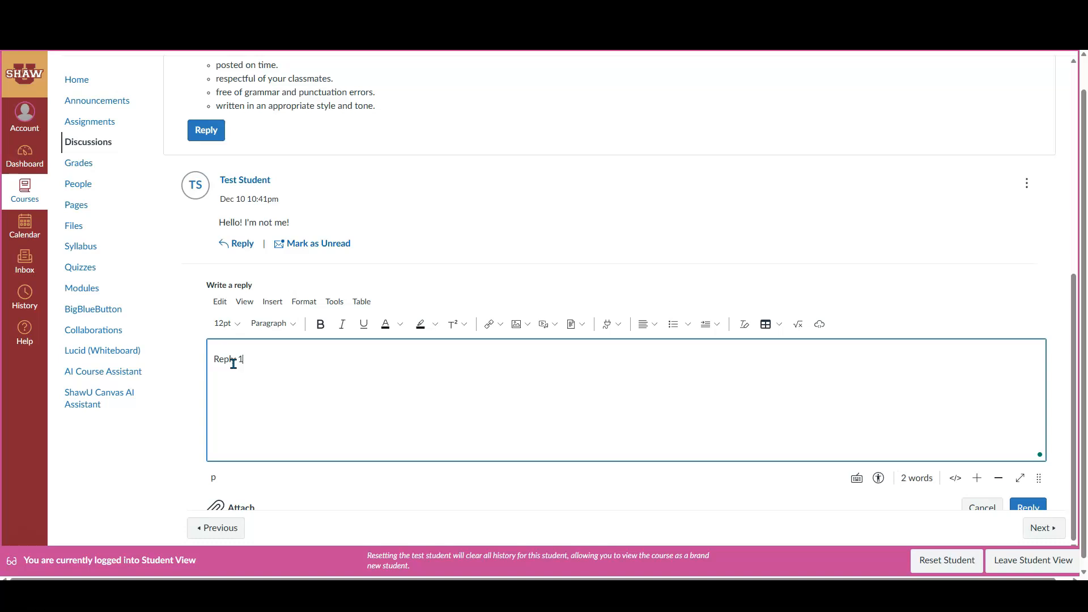
click(1039, 506)
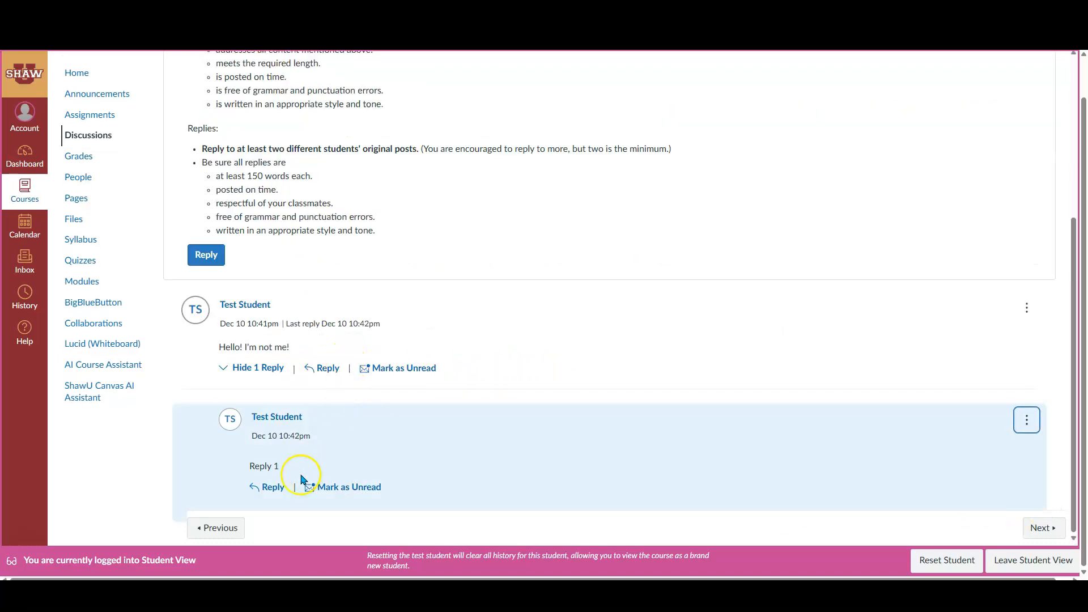
Post a second response, "Reply 2", under the test student's initial post
click(323, 368)
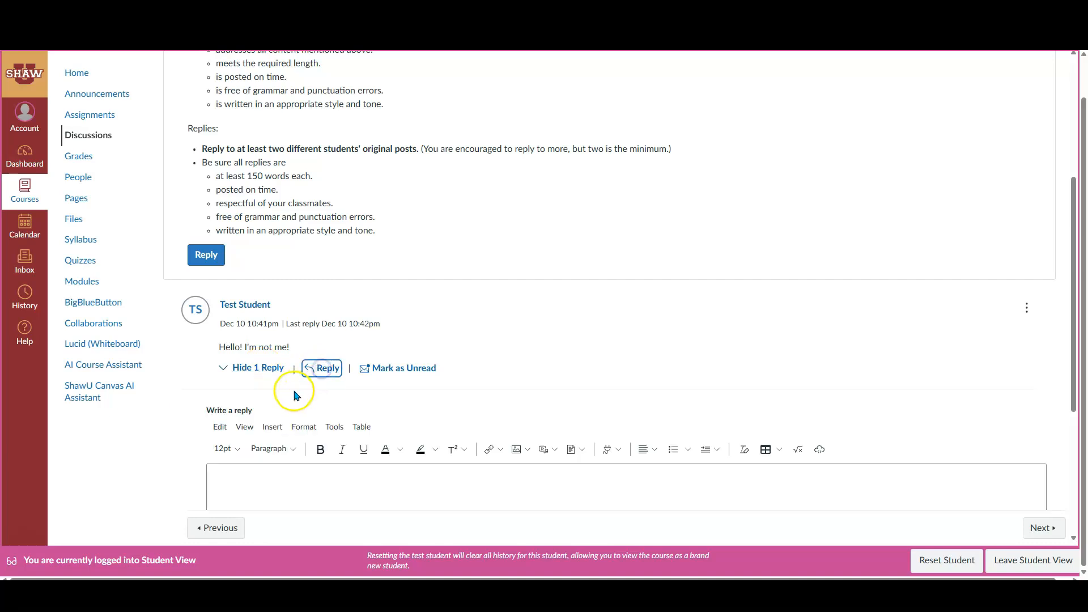
click(250, 476)
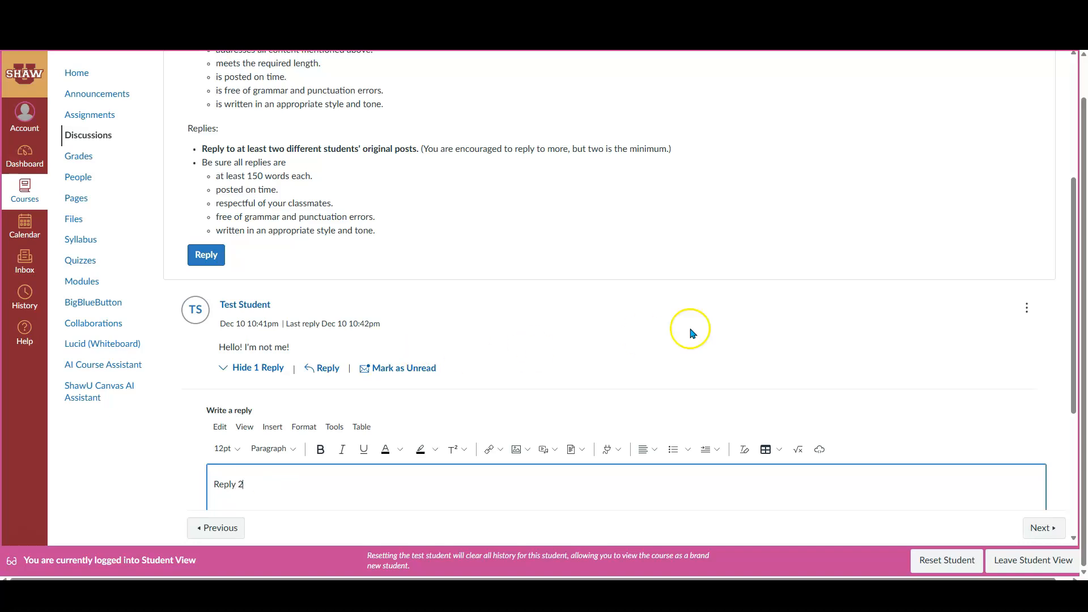
scroll(689, 331, down, 4)
click(1027, 386)
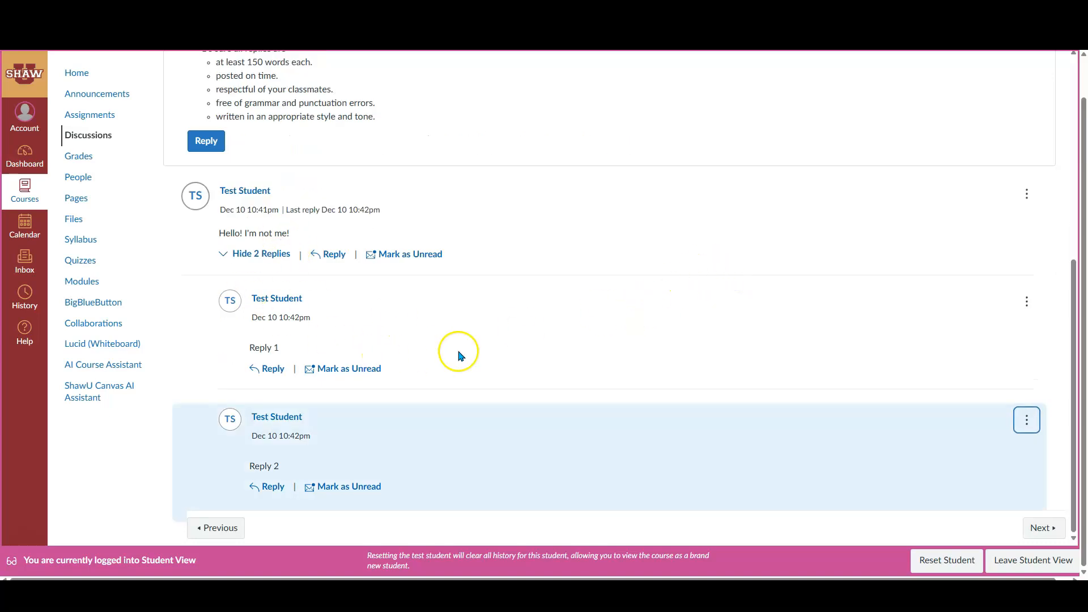
Look over the test student's thread, then leave Student View and return to the course home
scroll(633, 327, up, 7)
scroll(633, 327, down, 4)
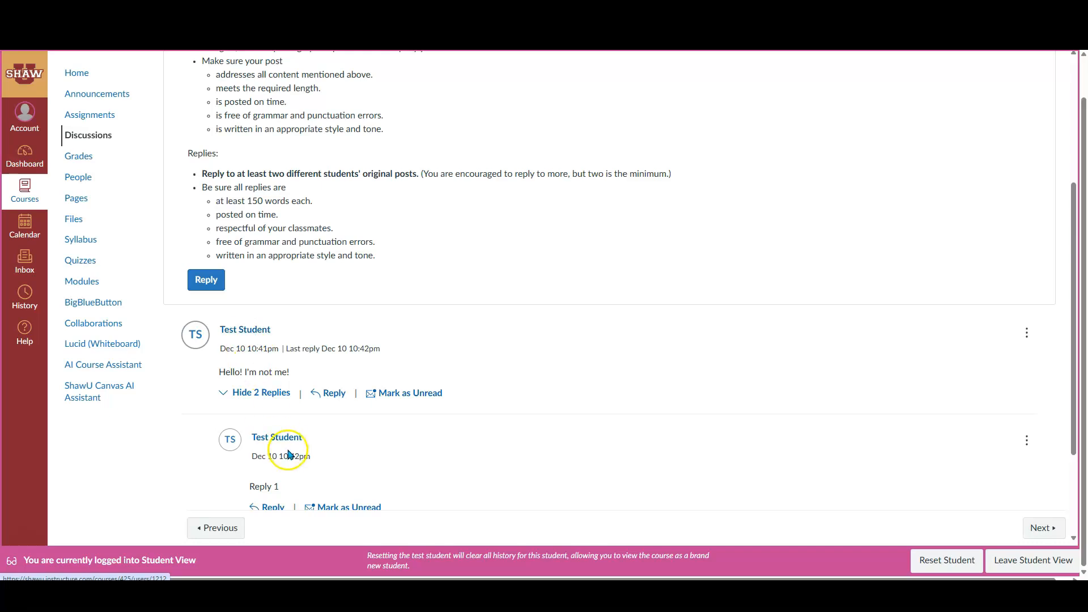
scroll(803, 422, down, 2)
scroll(803, 422, up, 3)
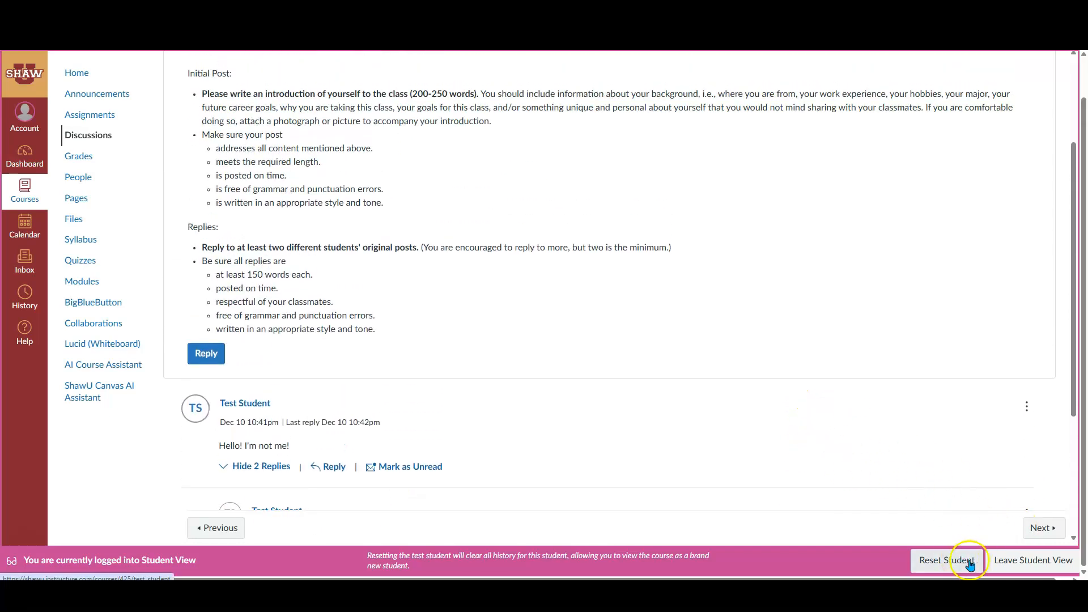
click(1023, 560)
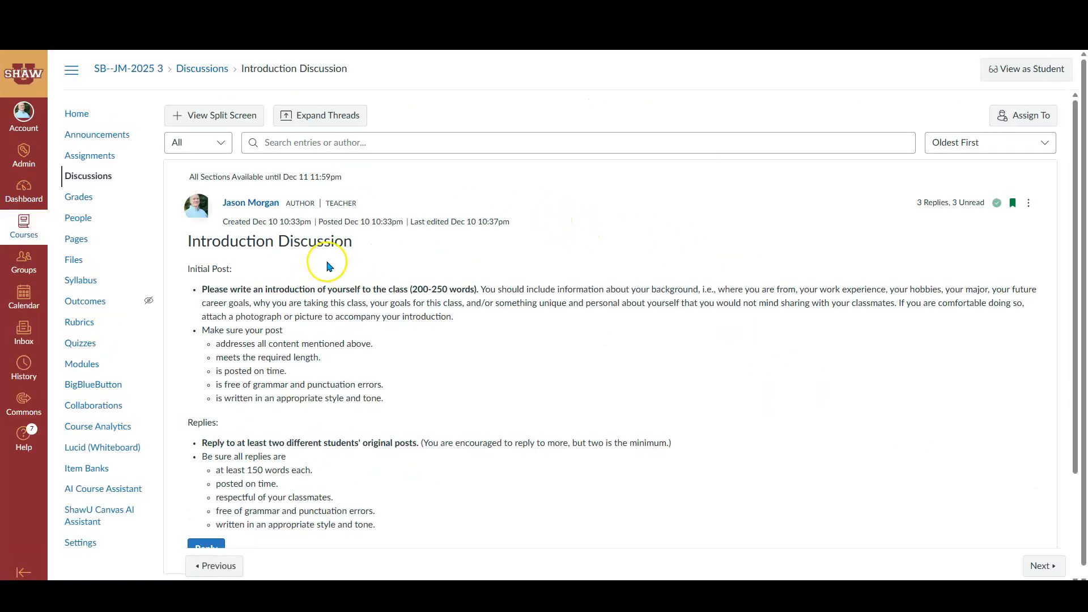
click(79, 113)
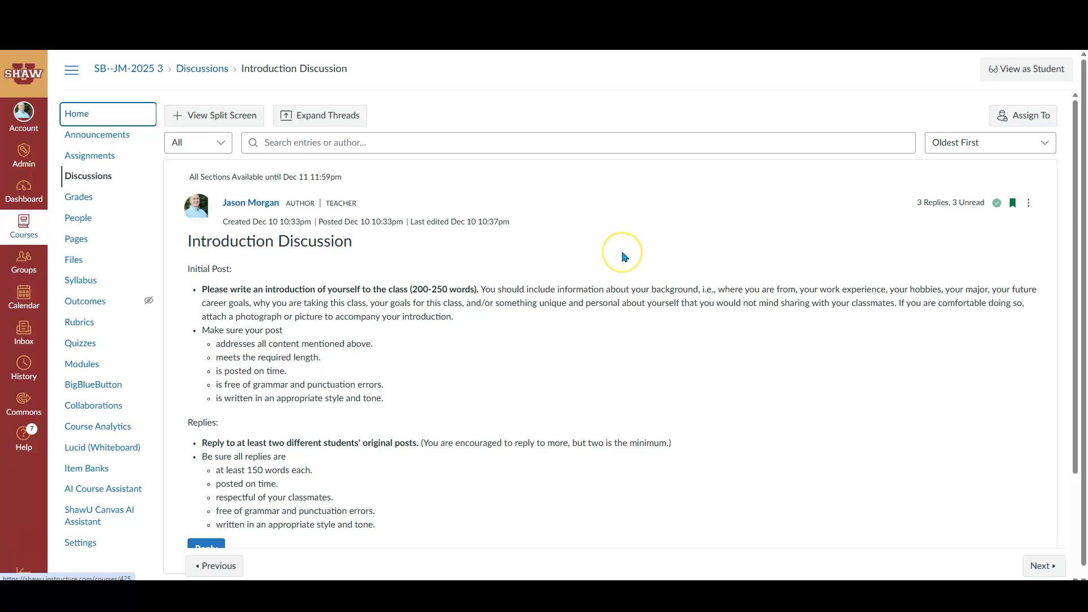
scroll(396, 350, down, 1)
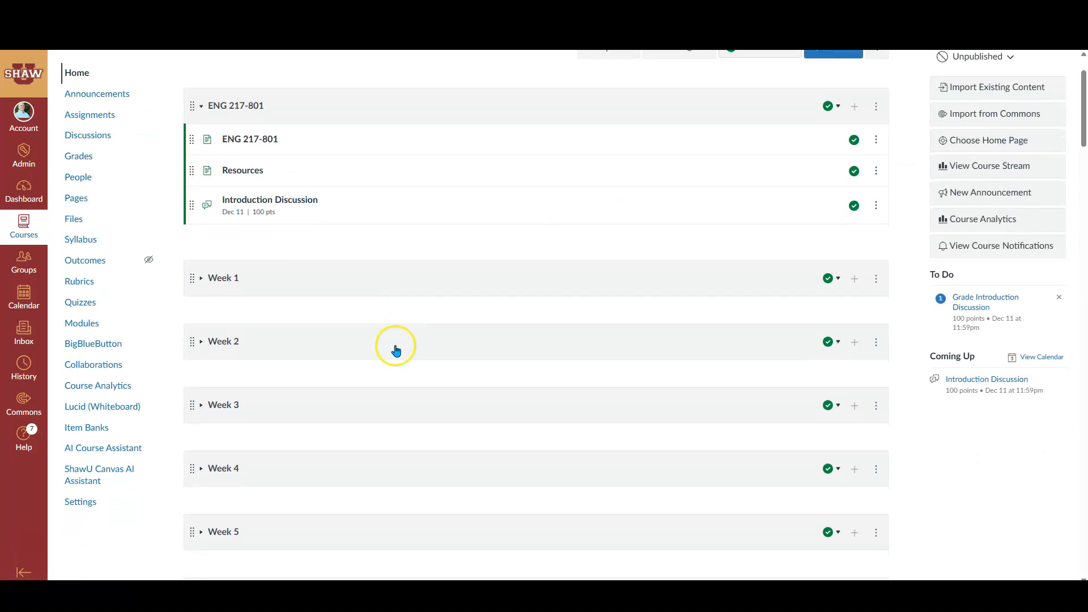
scroll(374, 316, up, 1)
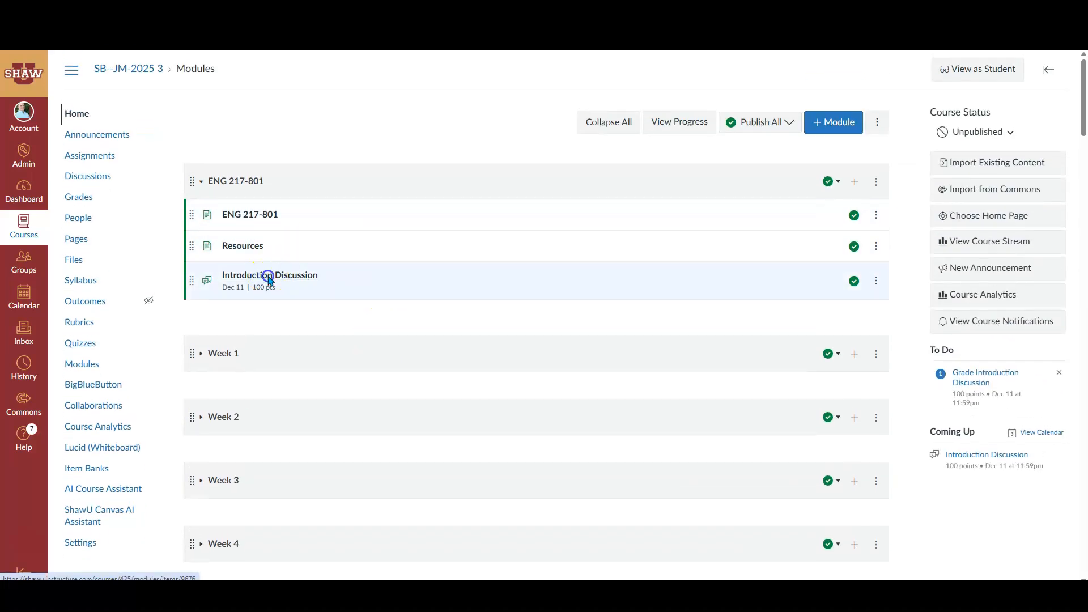
Open the Introduction Discussion as the teacher and expand the replies under the test student's initial post to review them
click(508, 284)
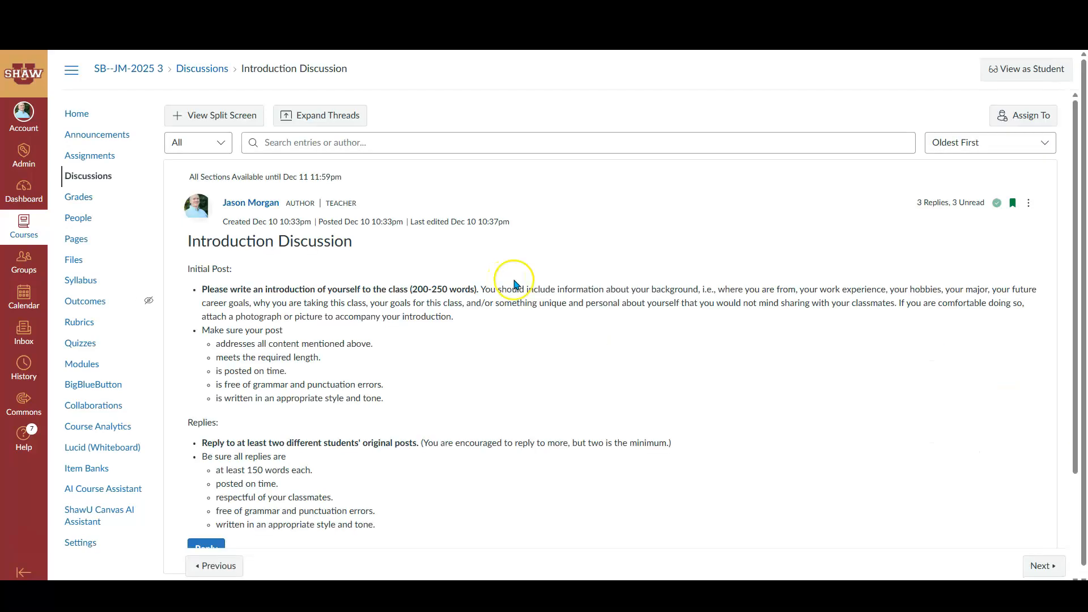
scroll(597, 389, down, 3)
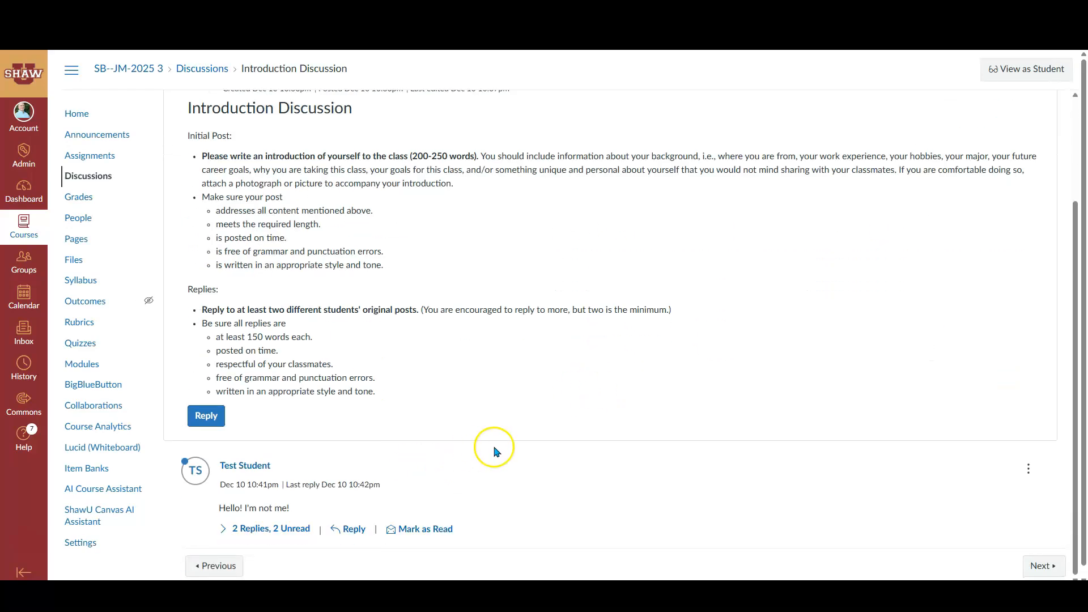
click(221, 517)
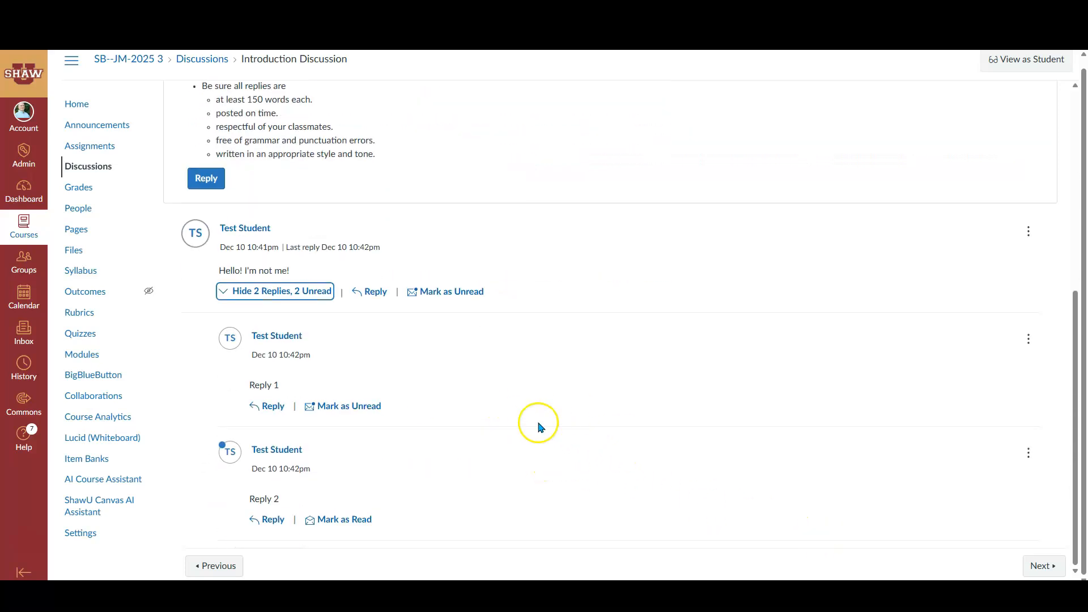
scroll(539, 412, up, 1)
scroll(975, 276, up, 5)
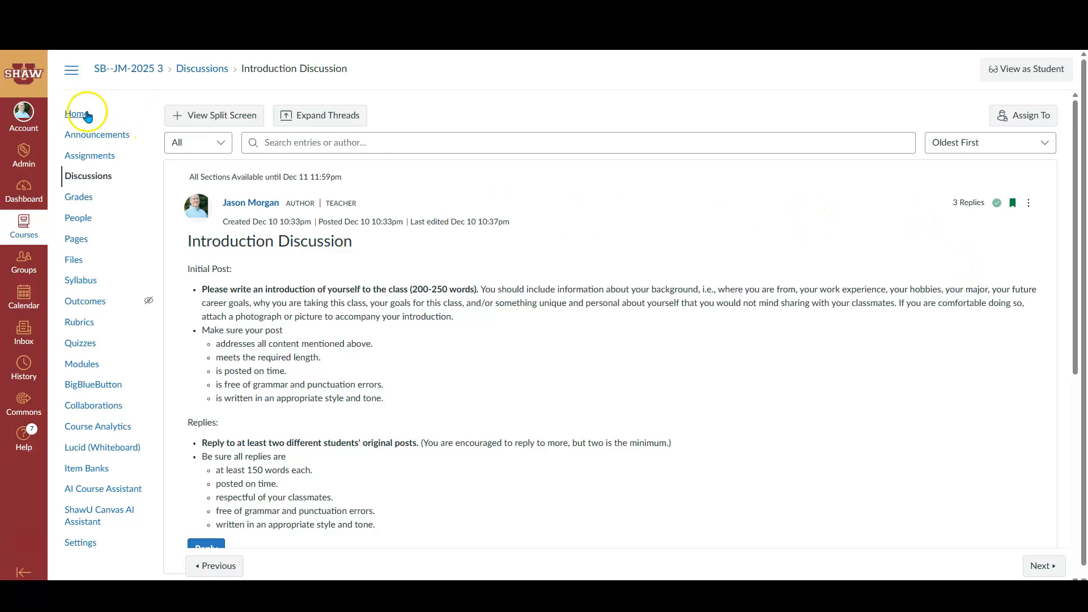
From the course home, open the Introduction Discussion for grading and save rubric ratings of Completed (50 pts) for Original post and Emerging (25 pts) for Number of responses
click(84, 112)
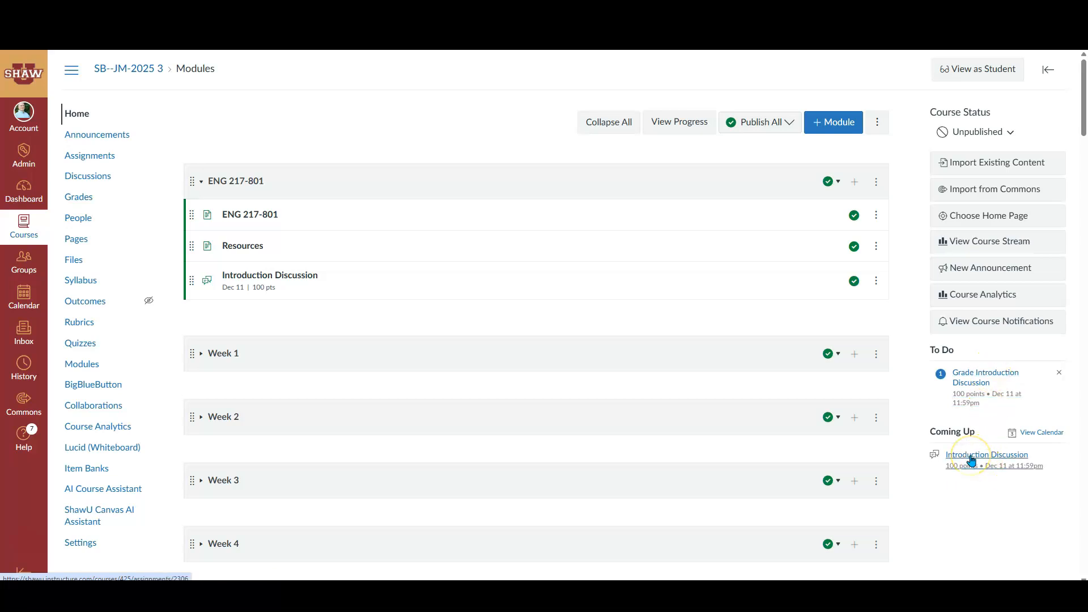
click(973, 381)
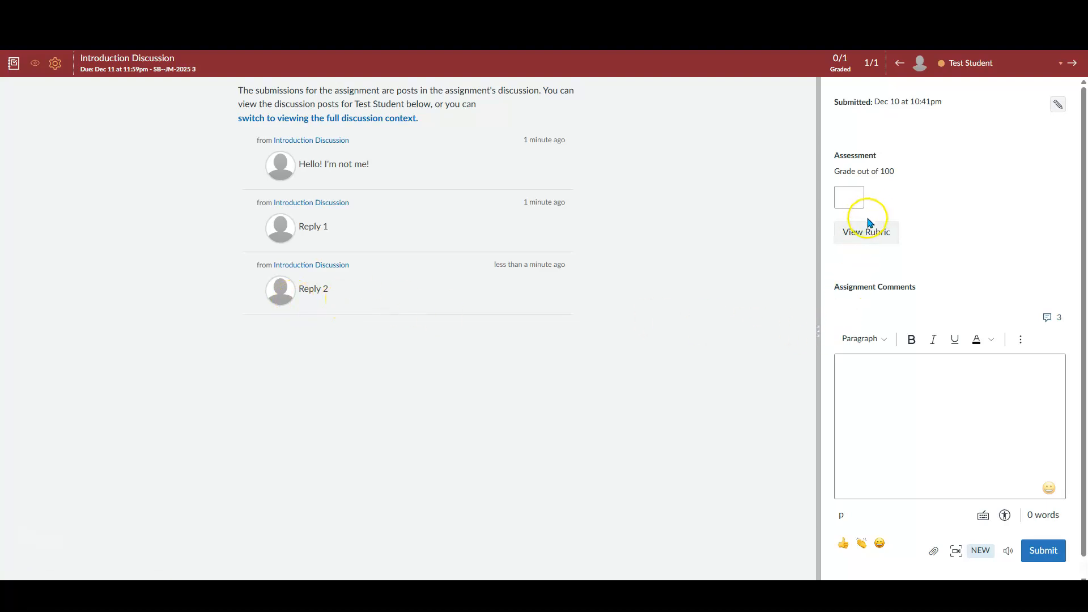
click(858, 234)
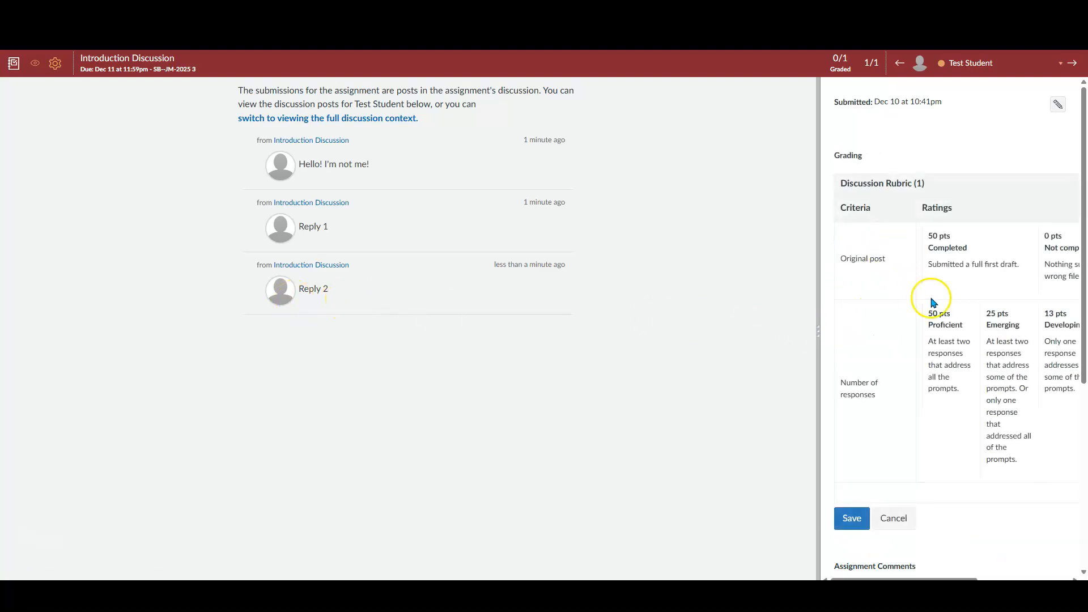
click(964, 267)
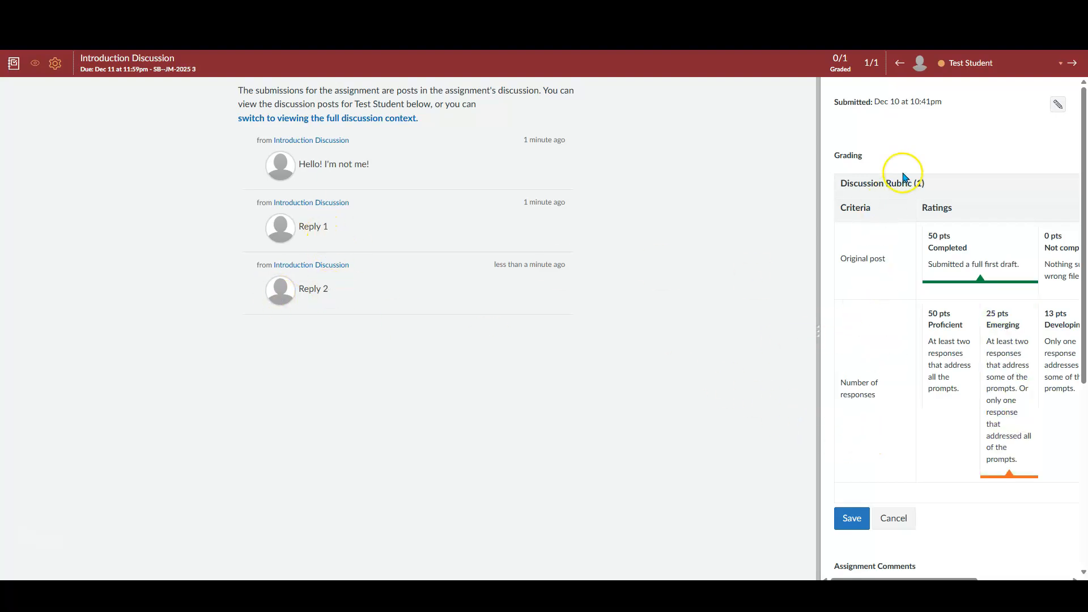
scroll(904, 177, down, 3)
click(850, 443)
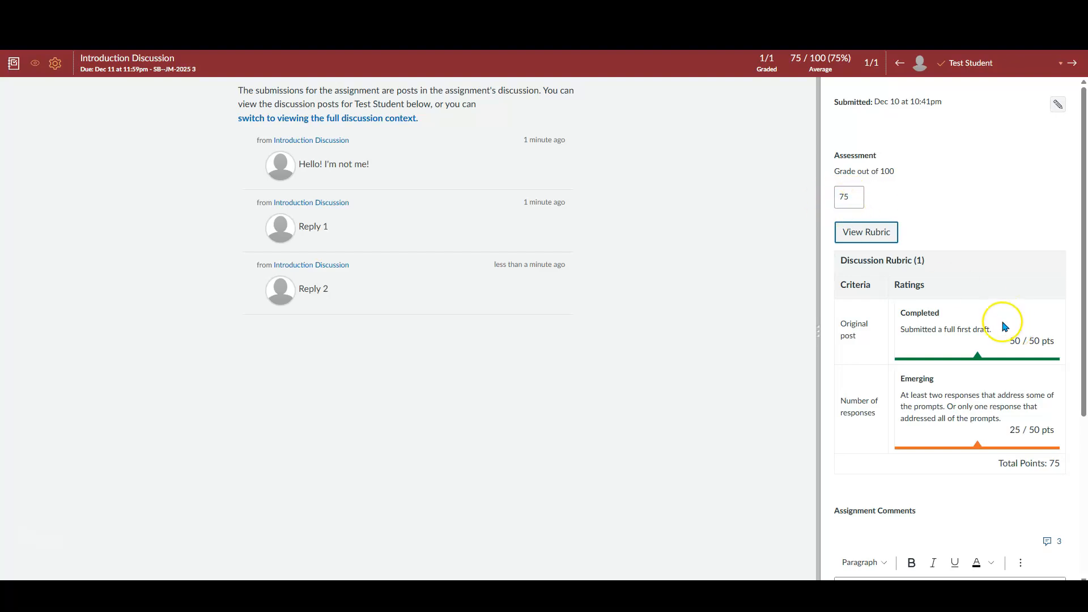
Insert "You completed part of the assignment." from the comment library as an assignment comment and submit it
scroll(971, 308, down, 3)
scroll(971, 309, down, 2)
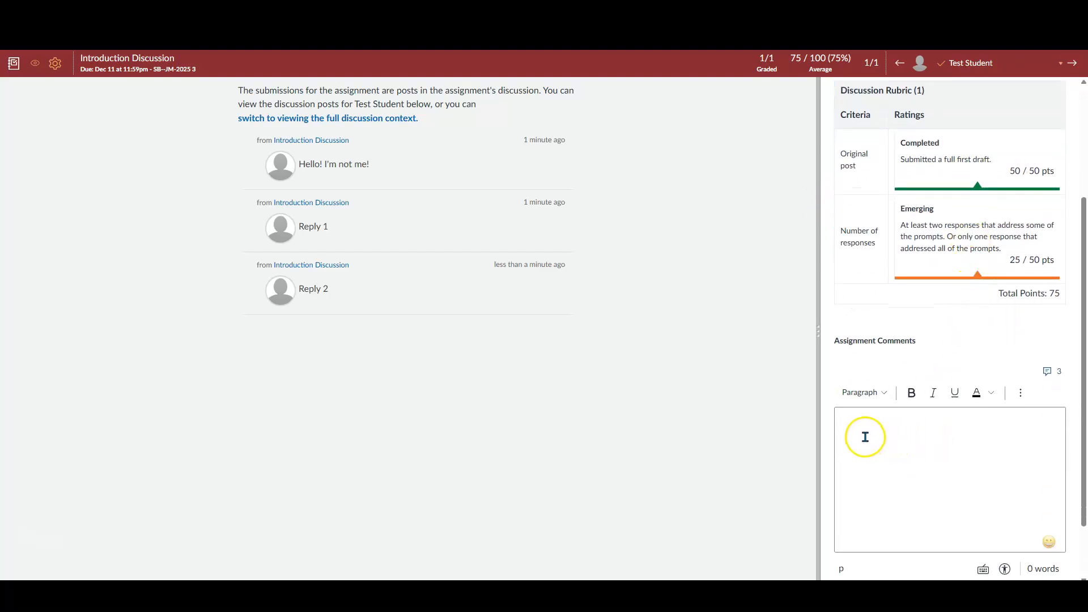
click(854, 434)
click(1045, 371)
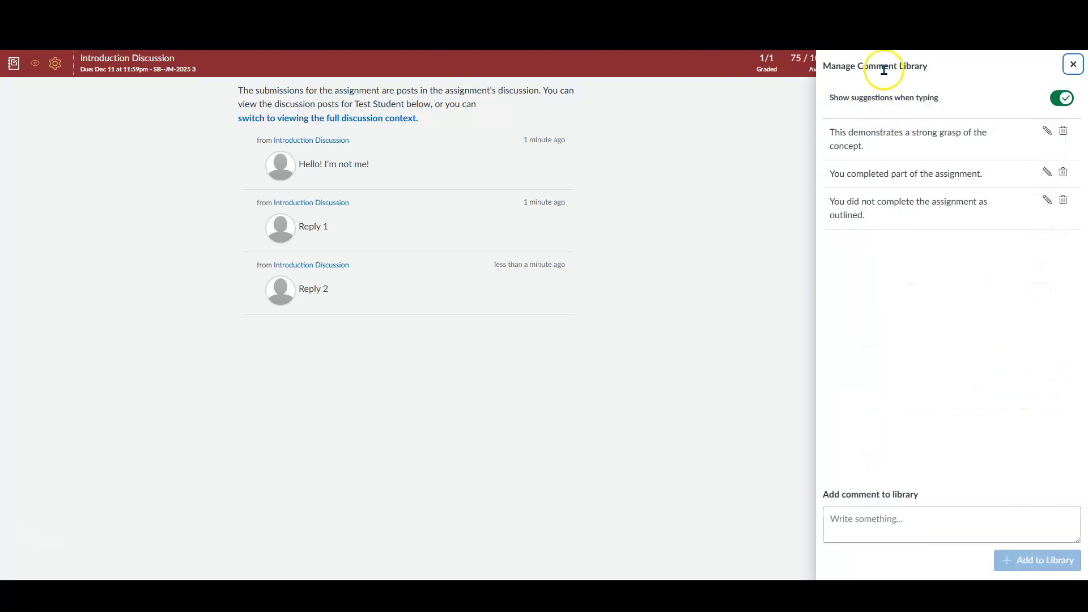
click(881, 178)
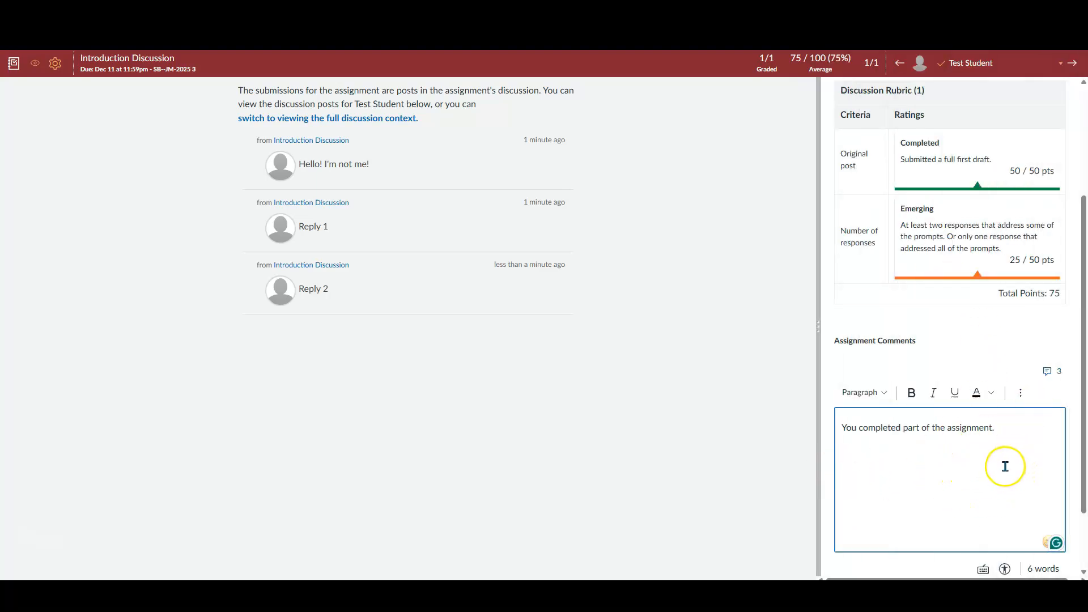
scroll(1008, 475, down, 2)
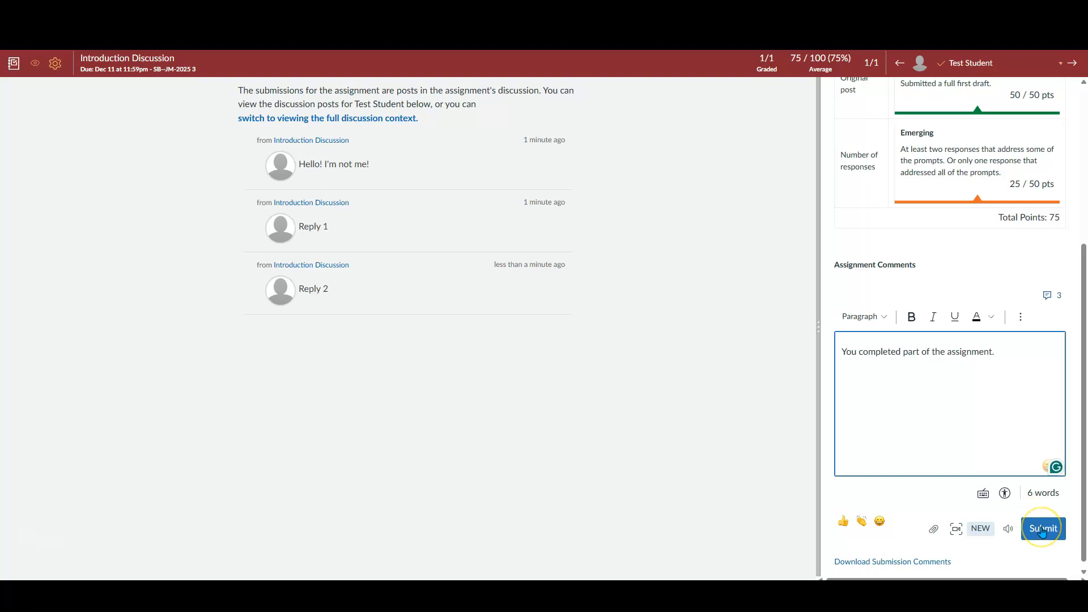
click(1041, 529)
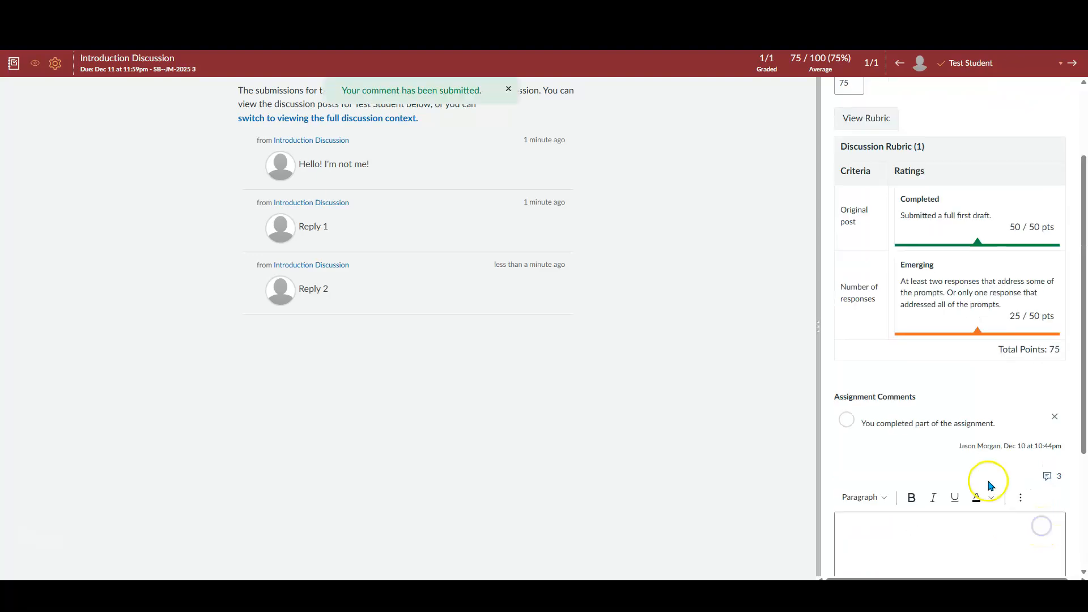